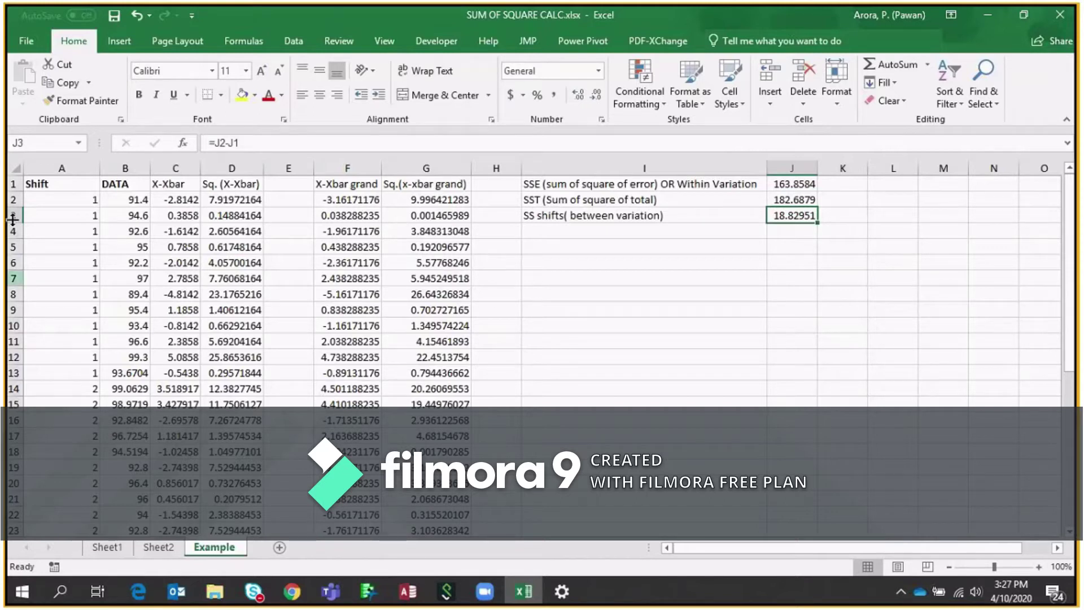
pyautogui.click(50, 182)
pyautogui.hotkey('ctrl', 'shift', 'Down')
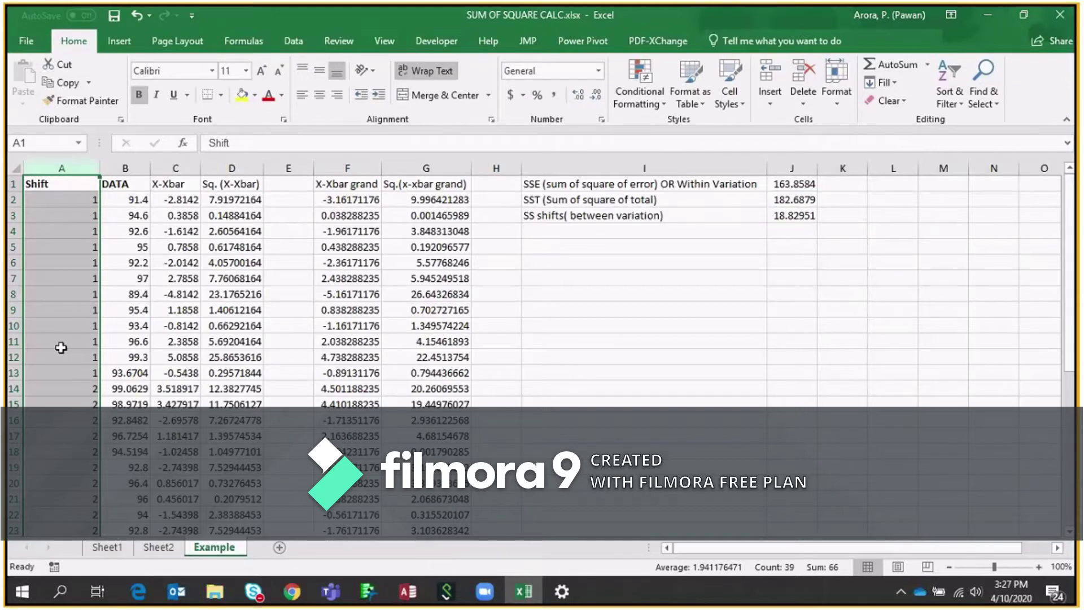
pyautogui.click(80, 310)
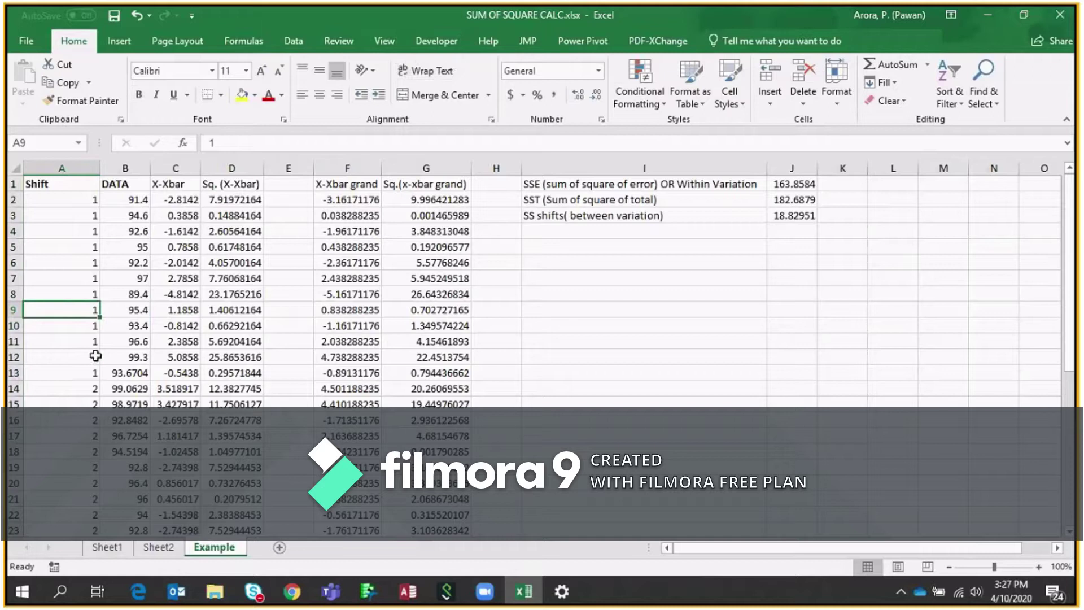
pyautogui.press('Down')
pyautogui.press('Down')
pyautogui.press('Down')
pyautogui.press('Down')
pyautogui.press('Down')
pyautogui.press('Down')
pyautogui.press('Down')
pyautogui.press('Down')
pyautogui.press('Down')
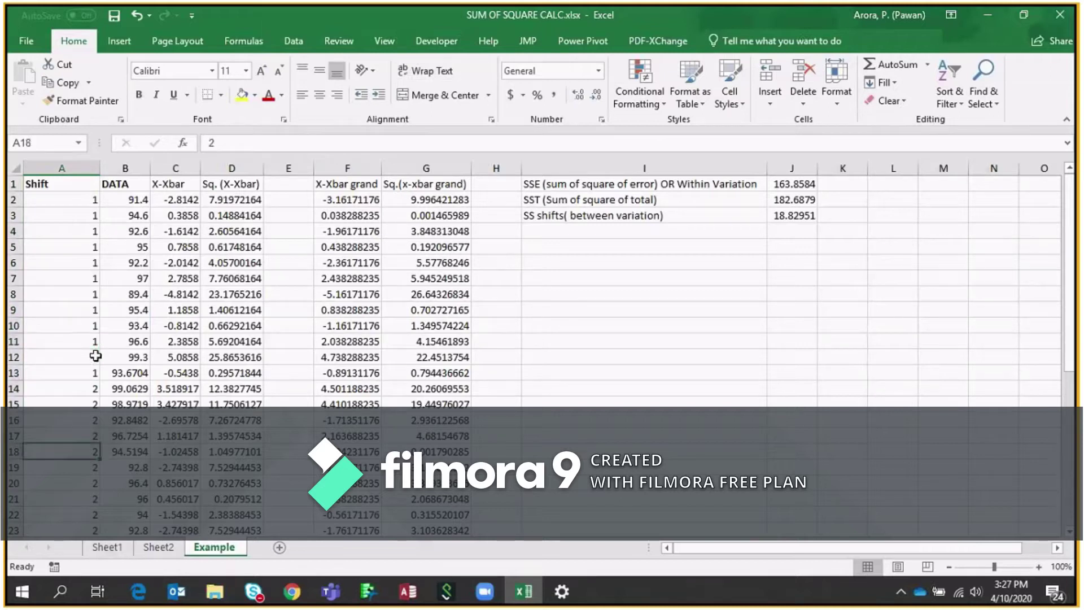
pyautogui.press('Down')
pyautogui.press('Down')
pyautogui.press('Down')
pyautogui.press('Down')
pyautogui.press('Down')
pyautogui.press('Down')
pyautogui.press('Down')
pyautogui.press('Down')
pyautogui.press('Down')
pyautogui.press('Down')
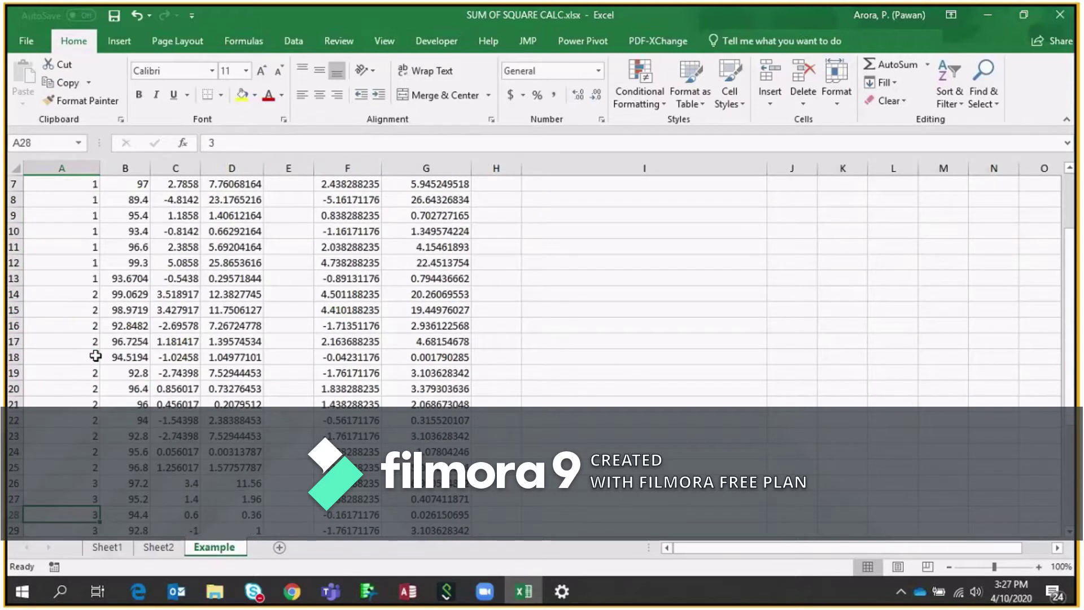
pyautogui.press('Up')
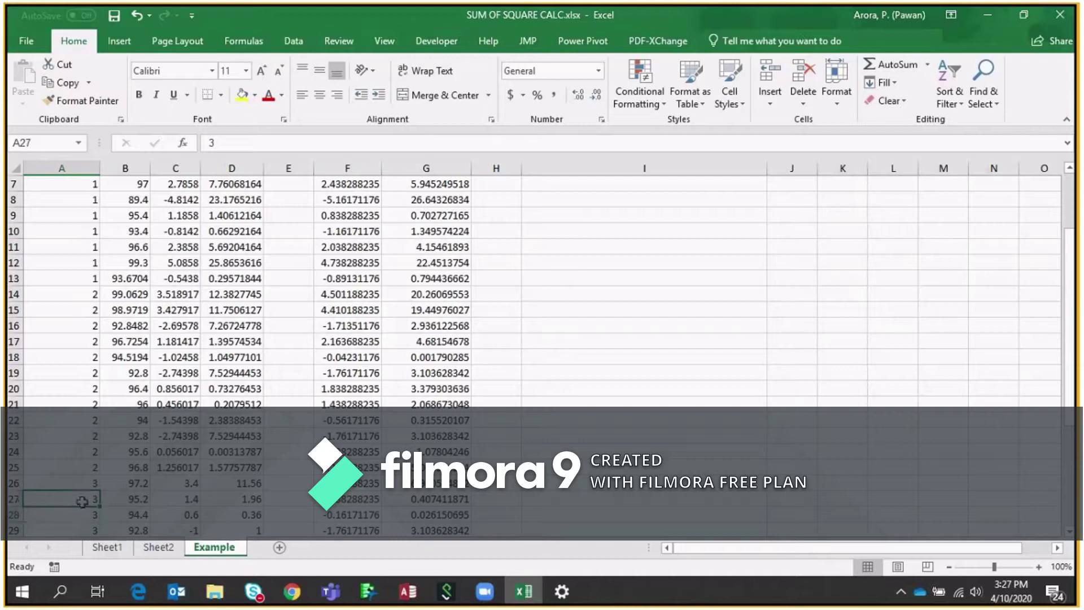
pyautogui.hotkey('ctrl', 'Home')
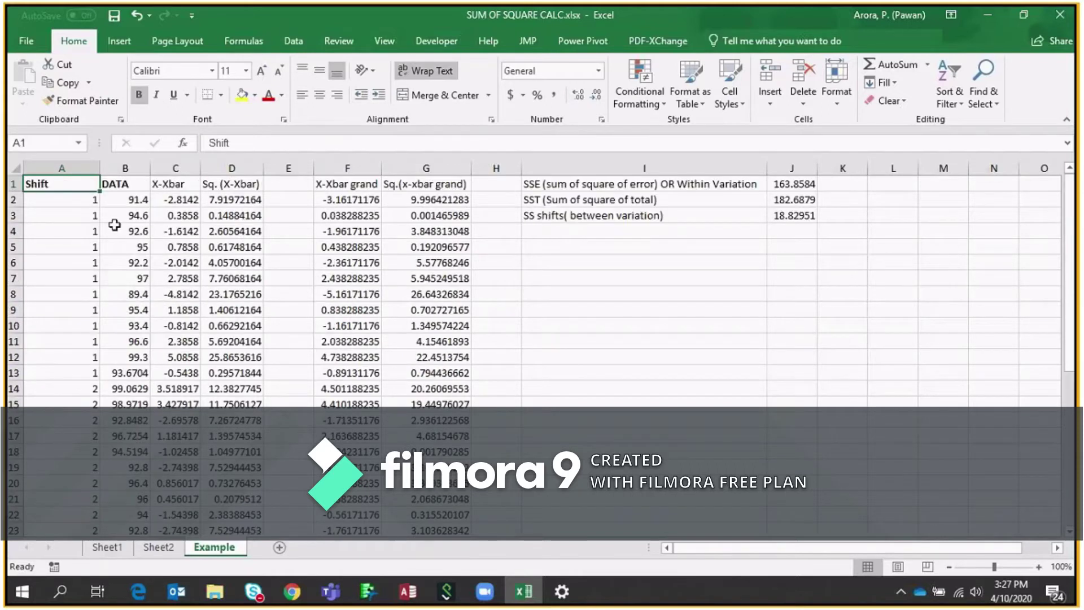
pyautogui.press('Right')
pyautogui.hotkey('ctrl', 'shift', 'Down')
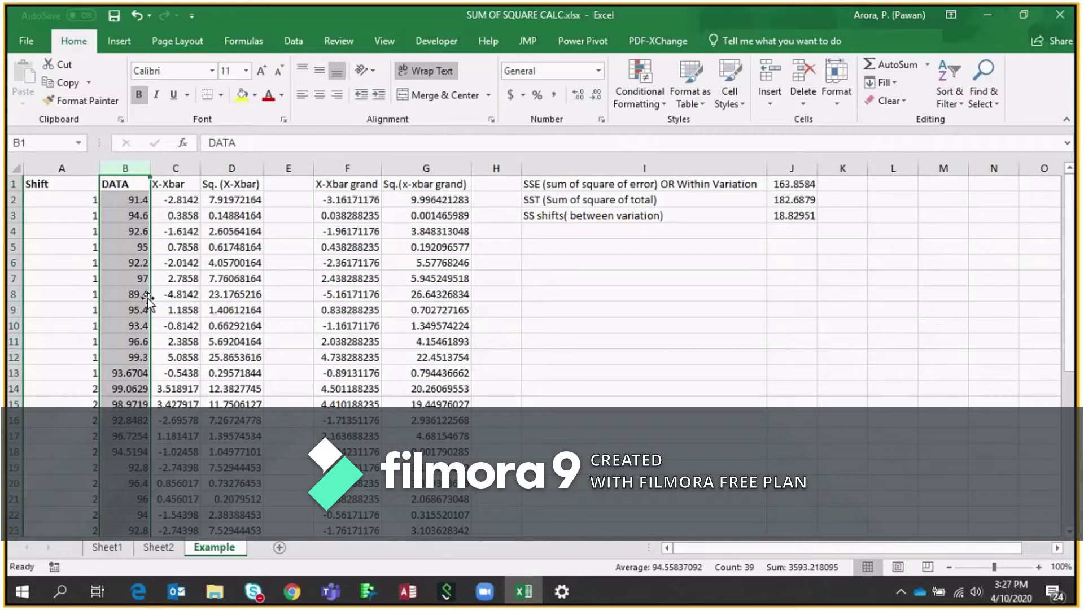
pyautogui.click(130, 250)
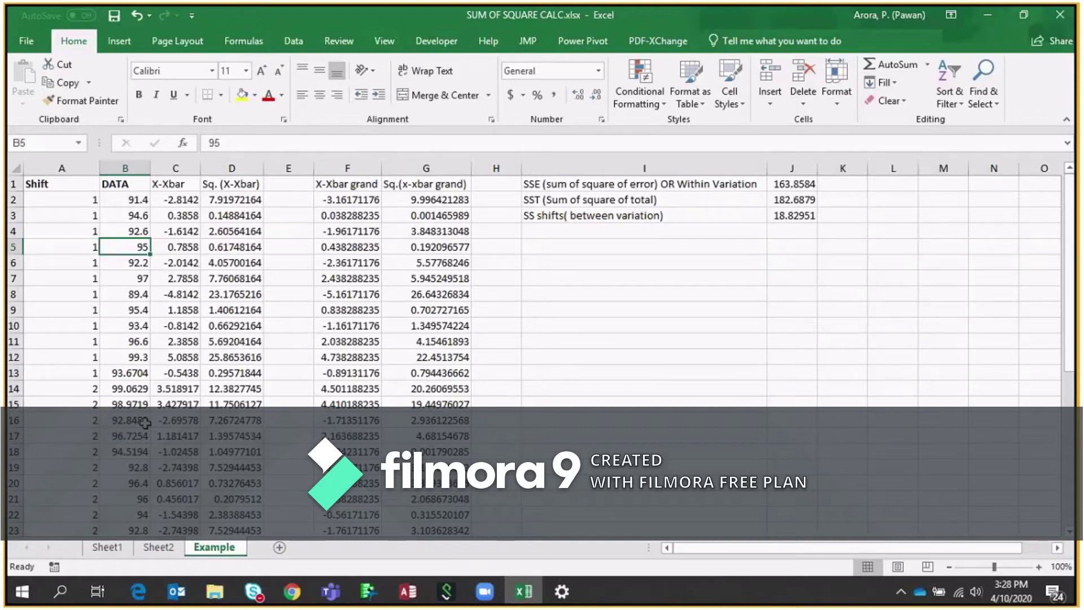
pyautogui.click(610, 184)
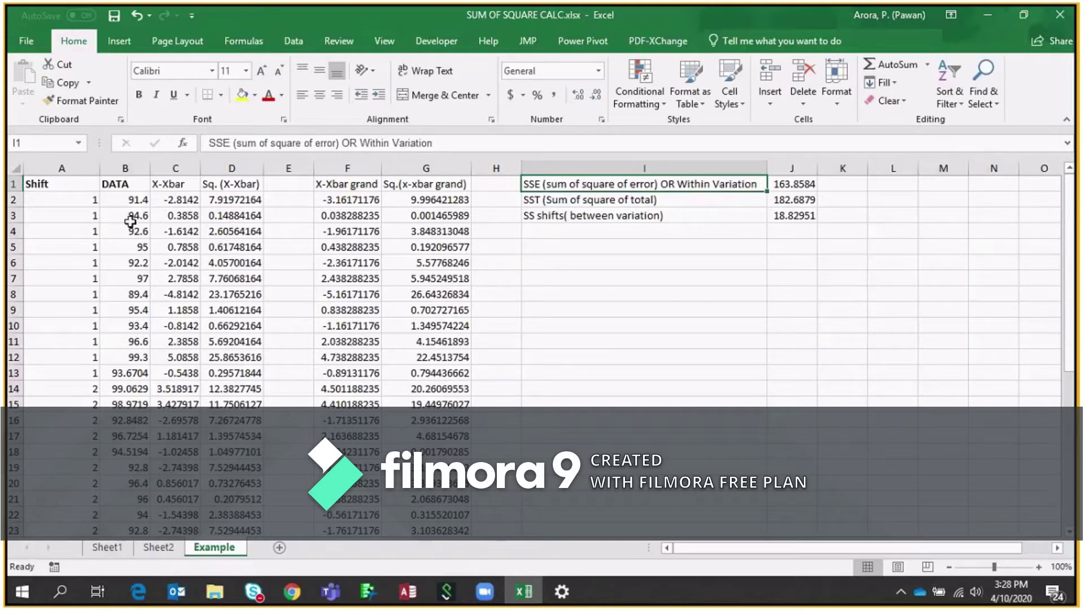
pyautogui.moveTo(130, 201); pyautogui.dragTo(132, 357)
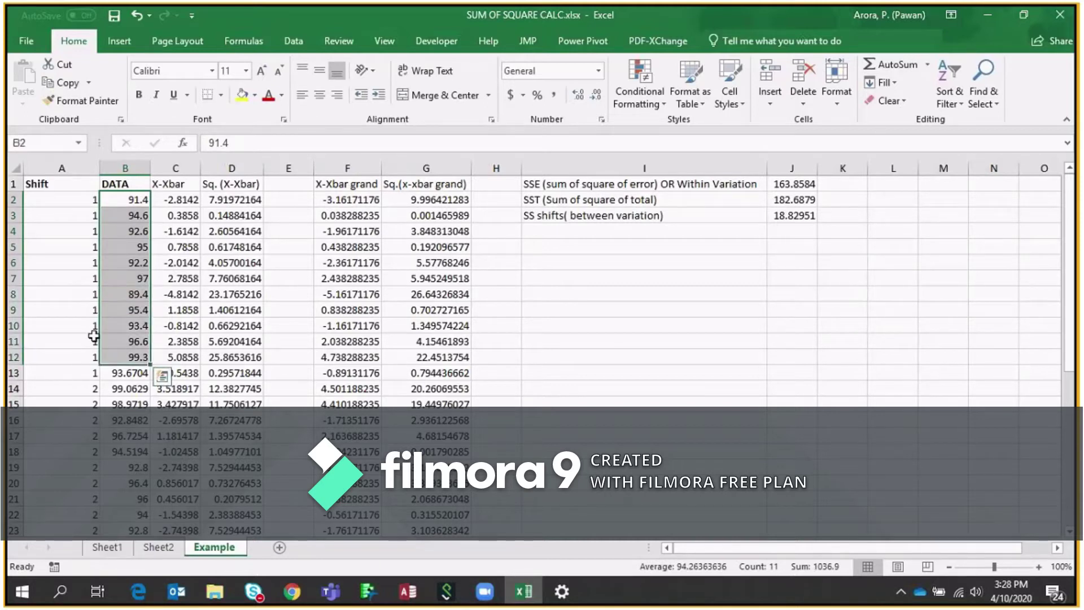
pyautogui.click(85, 479)
pyautogui.press('Up')
pyautogui.press('Right')
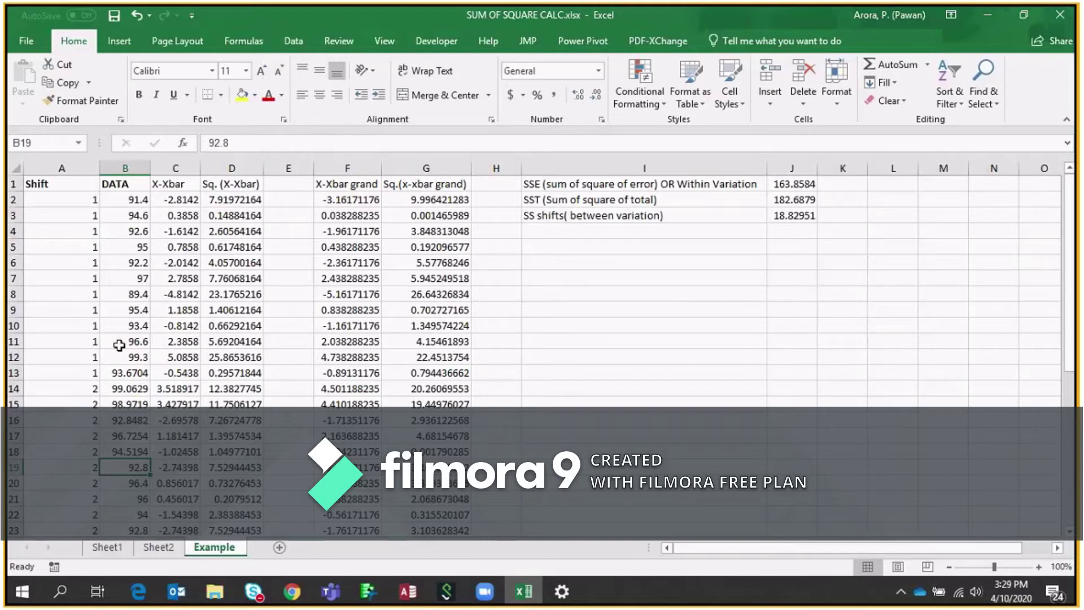
pyautogui.click(126, 168)
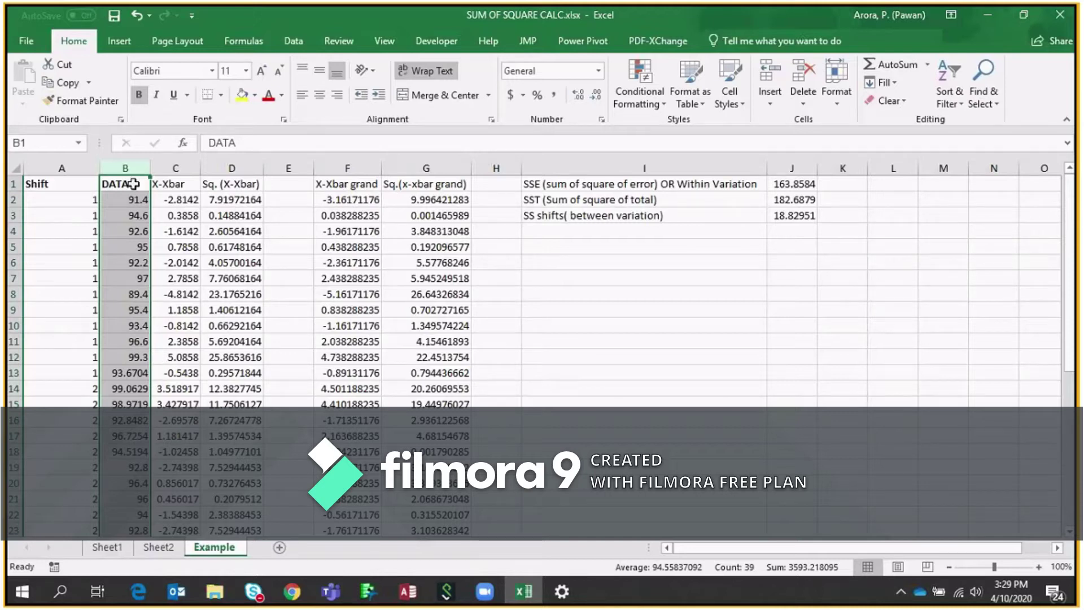
pyautogui.click(108, 347)
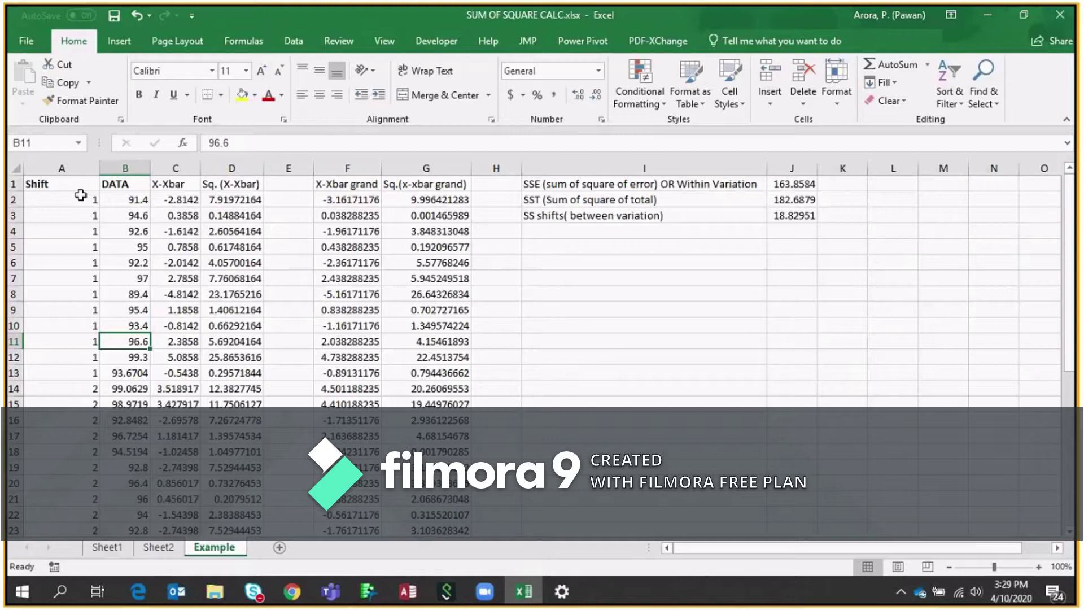
pyautogui.moveTo(80, 194); pyautogui.dragTo(79, 373)
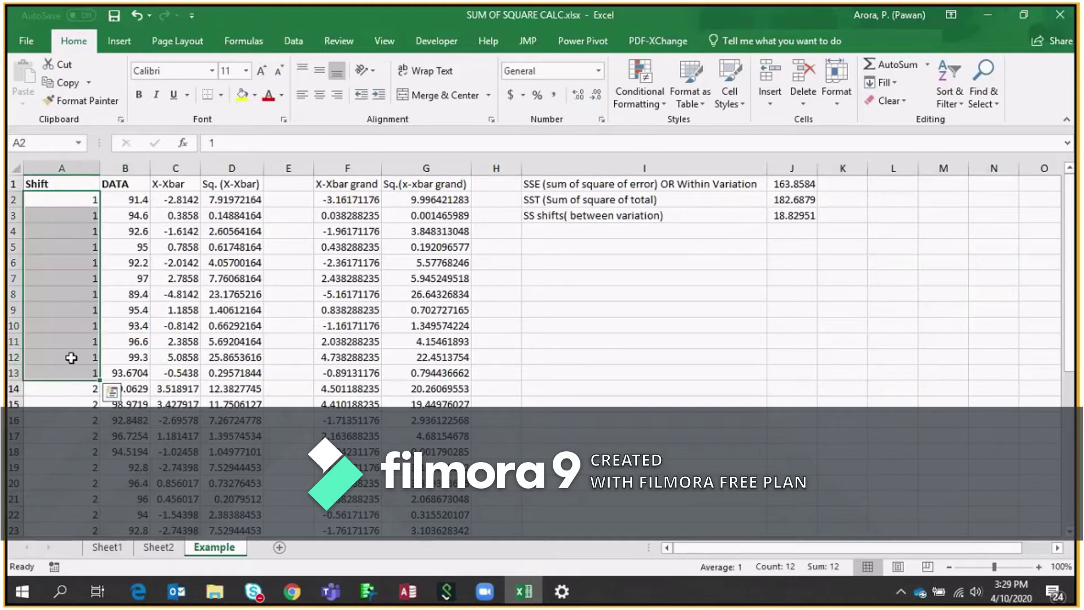
pyautogui.moveTo(126, 199); pyautogui.dragTo(124, 373)
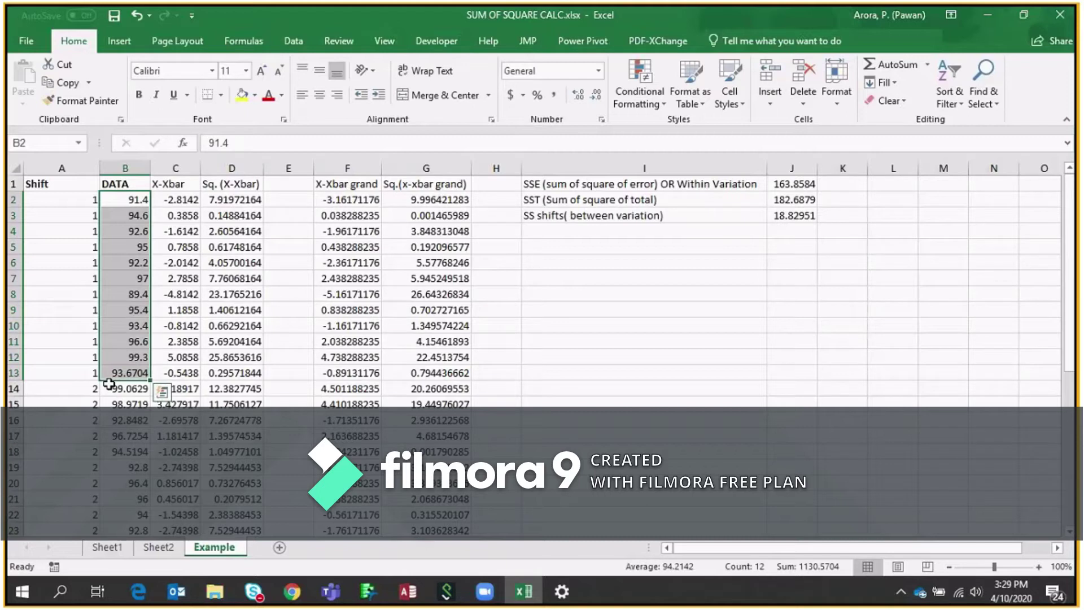
pyautogui.moveTo(109, 384); pyautogui.dragTo(136, 485)
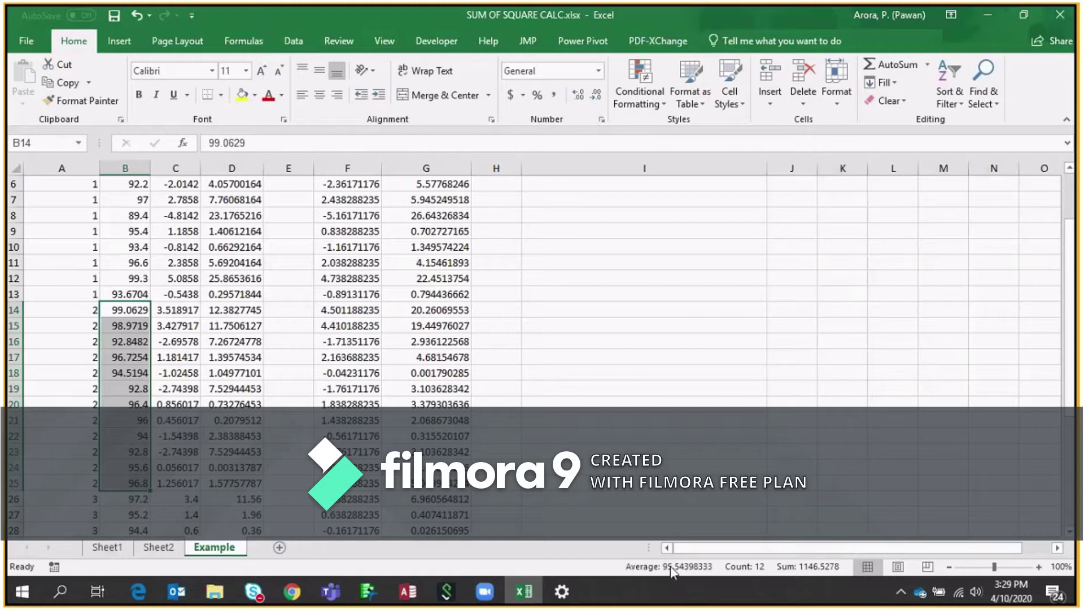
pyautogui.press('Down')
pyautogui.press('Down')
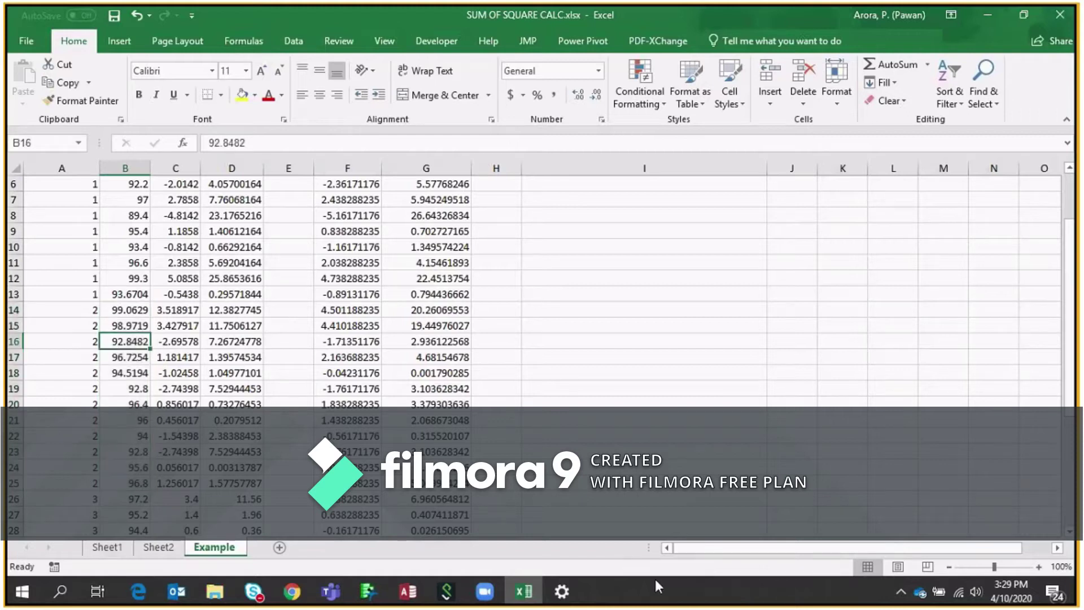
pyautogui.press('Down')
pyautogui.press('Down')
pyautogui.press('Down')
pyautogui.press('Down')
pyautogui.press('Down')
pyautogui.press('Down')
pyautogui.press('Down')
pyautogui.press('Down')
pyautogui.press('Down')
pyautogui.press('Down')
pyautogui.press('Down')
pyautogui.press('Down')
pyautogui.press('Down')
pyautogui.press('Down')
pyautogui.press('Down')
pyautogui.press('Down')
pyautogui.press('Down')
pyautogui.press('Down')
pyautogui.press('Down')
pyautogui.press('Down')
pyautogui.press('Down')
pyautogui.press('Down')
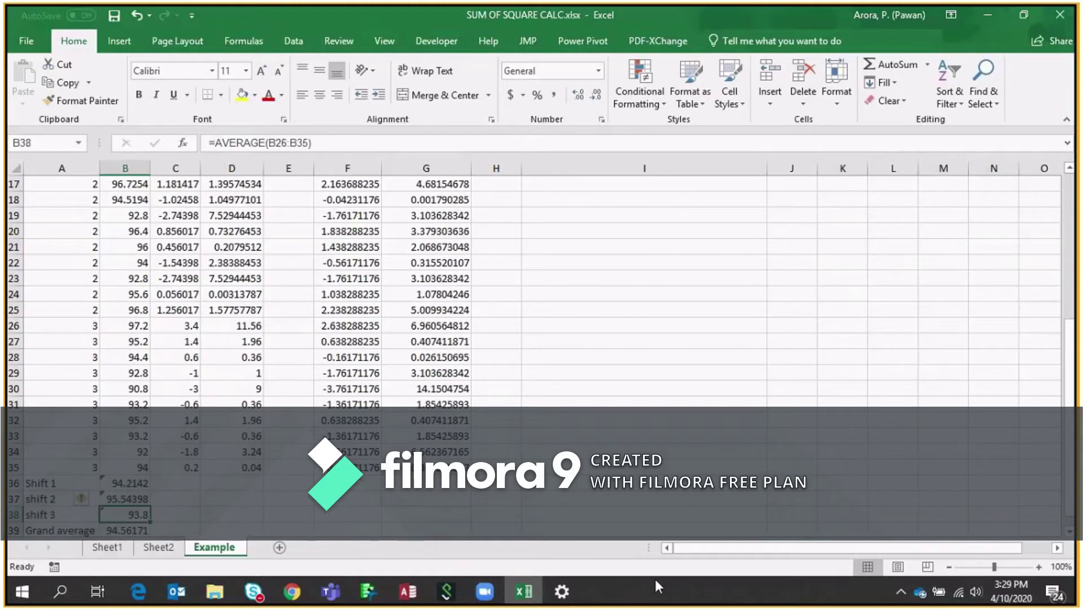
pyautogui.press('Up')
pyautogui.press('Up')
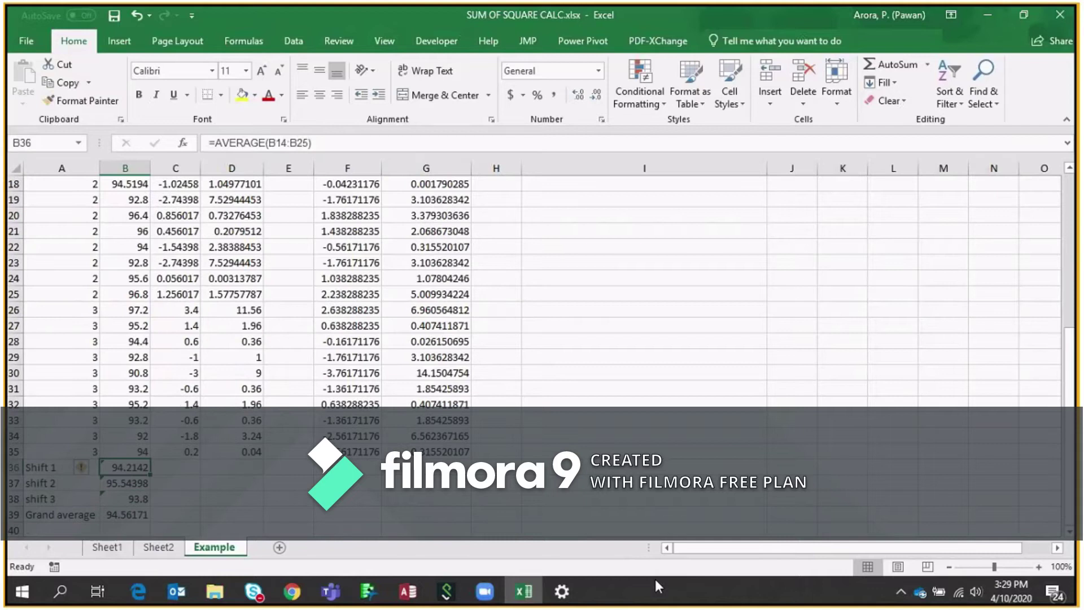
pyautogui.hotkey('shift', 'Down')
pyautogui.hotkey('shift', 'Down')
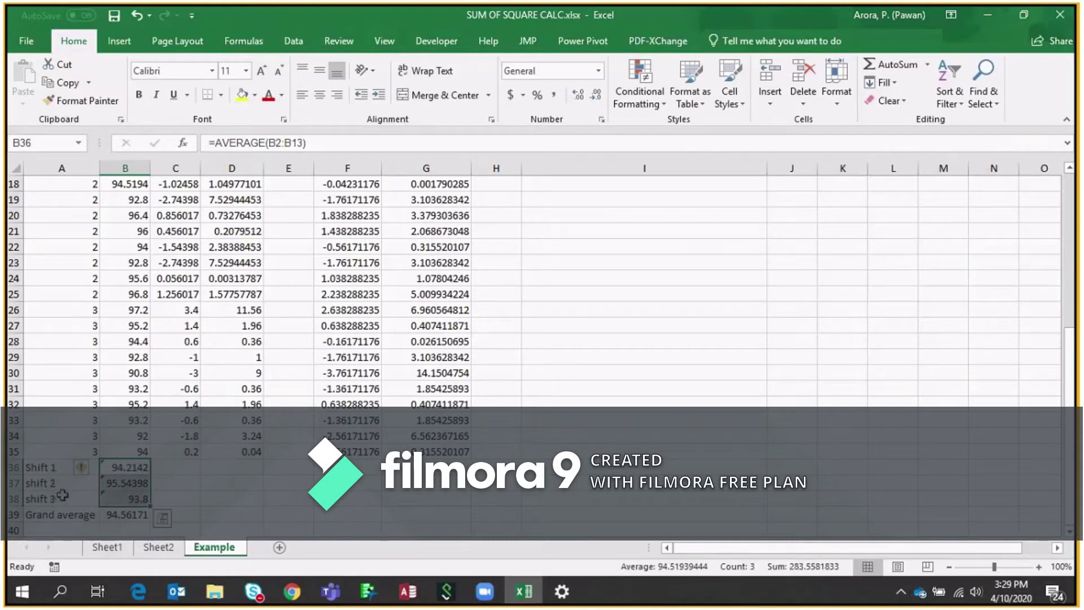
pyautogui.click(122, 518)
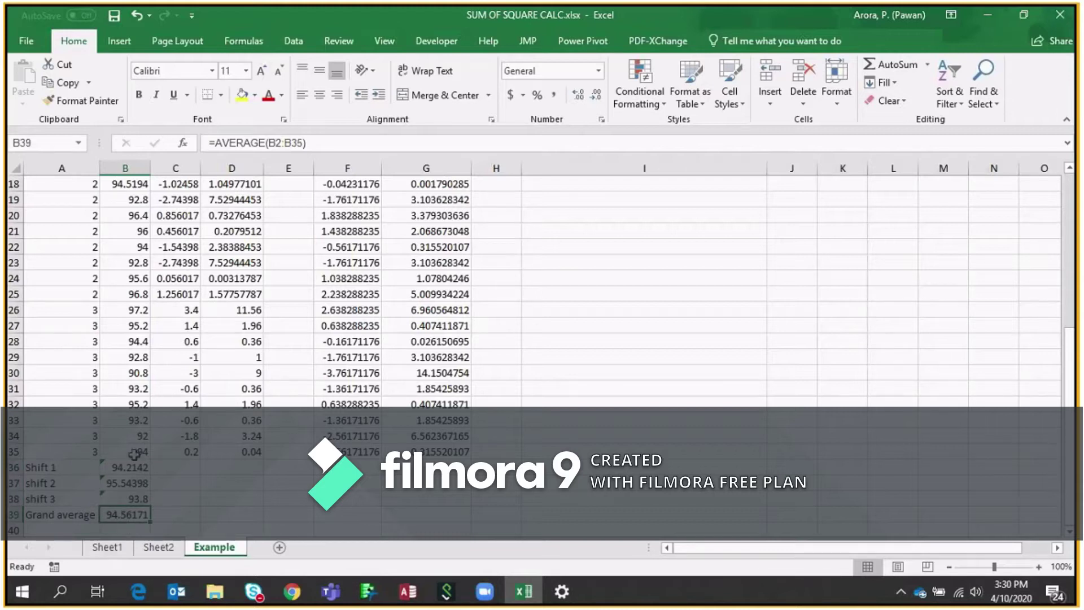
pyautogui.moveTo(134, 454); pyautogui.dragTo(126, 200)
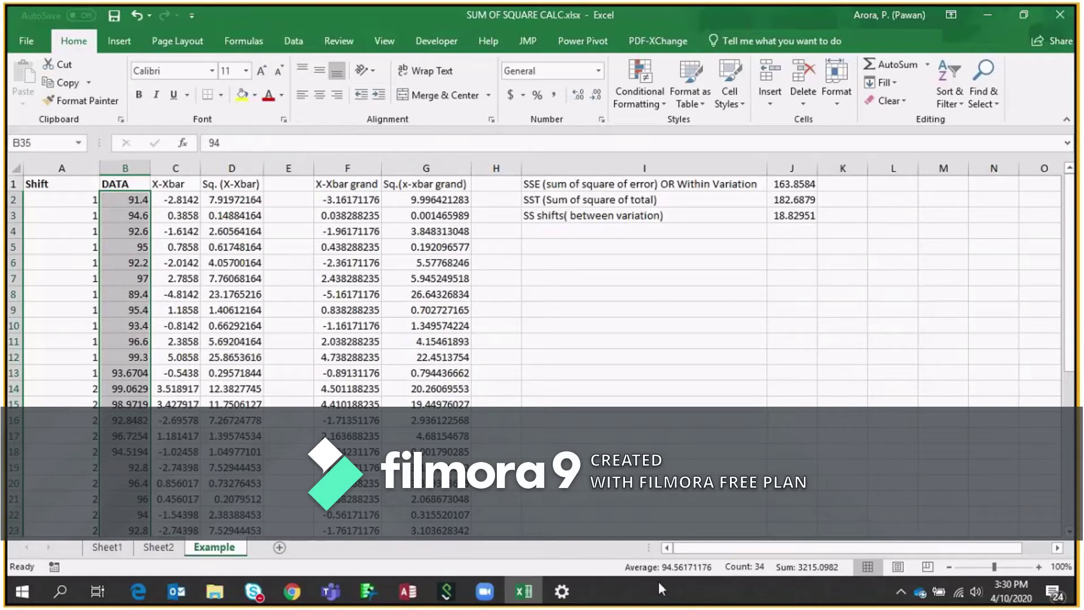
pyautogui.press('Down')
pyautogui.press('Down')
pyautogui.press('Down')
pyautogui.press('Down')
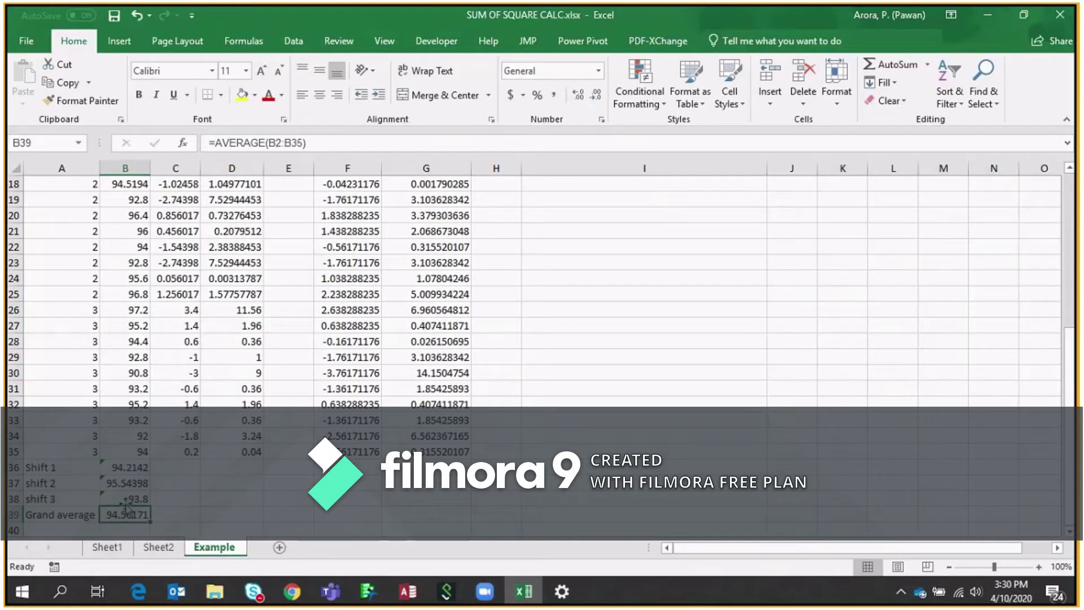
pyautogui.press('Up')
pyautogui.press('Up')
pyautogui.press('Up')
pyautogui.press('Up')
pyautogui.hotkey('ctrl', 'shift', 'Up')
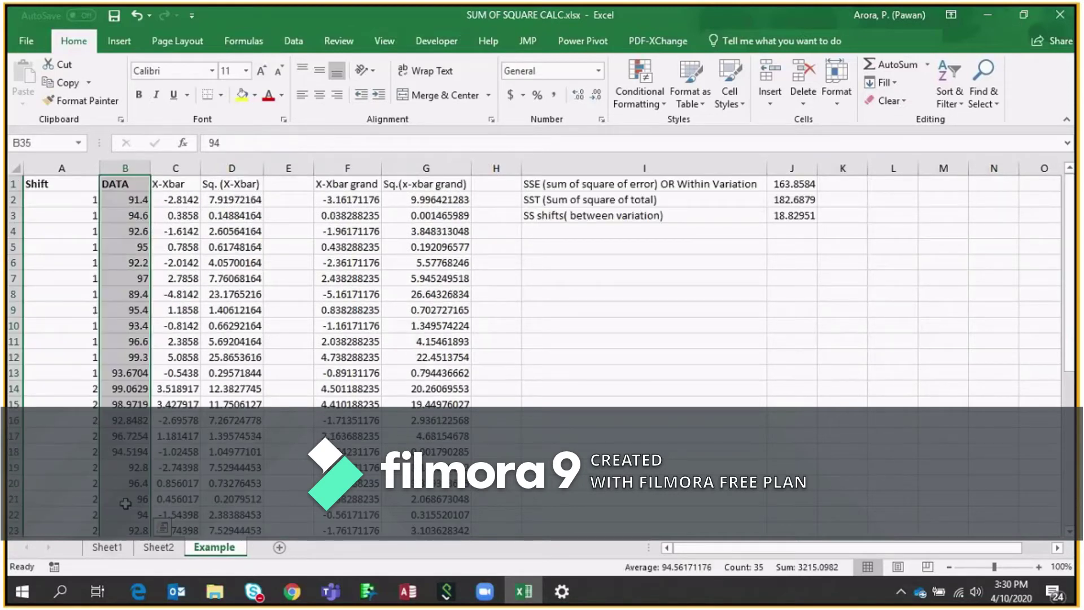
pyautogui.hotkey('ctrl', 'Up')
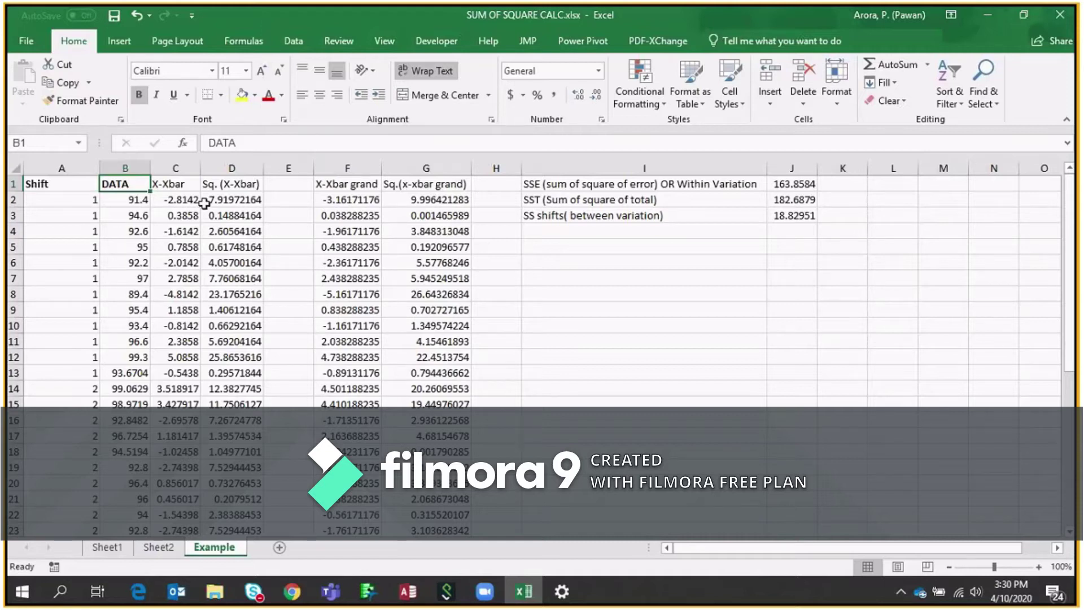
pyautogui.click(187, 201)
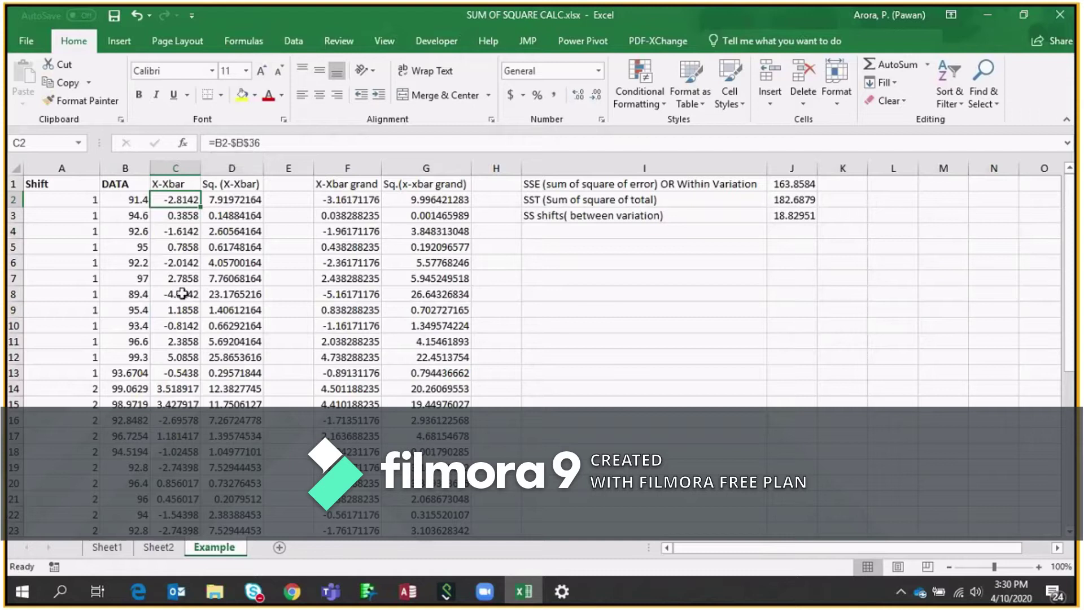
pyautogui.hotkey('ctrl', 'shift', 'Down')
pyautogui.hotkey('ctrl', 'Down')
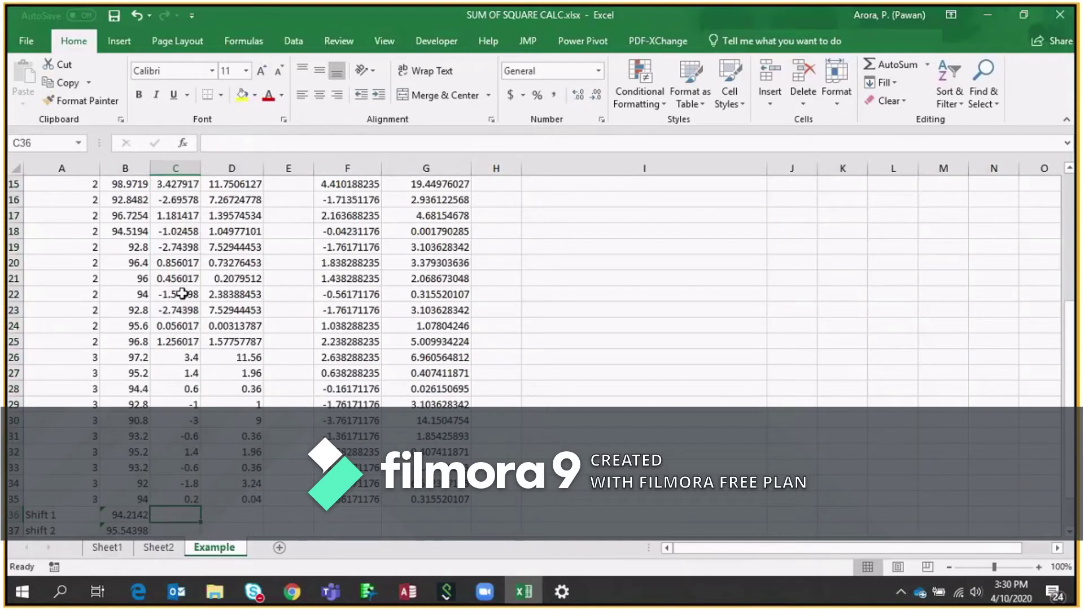
pyautogui.press('Left')
pyautogui.press('Down')
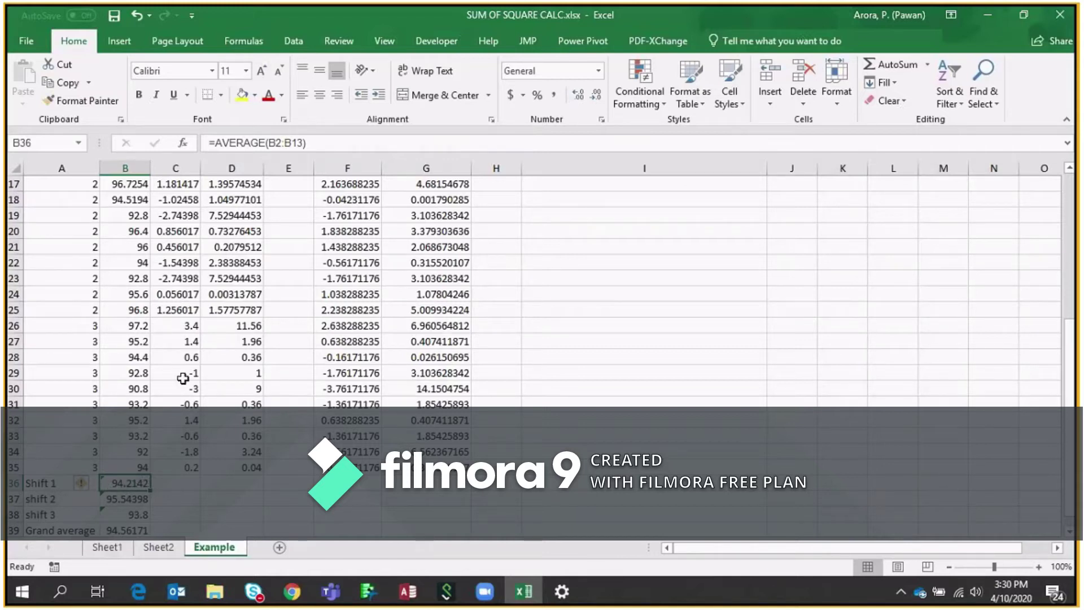
pyautogui.click(190, 328)
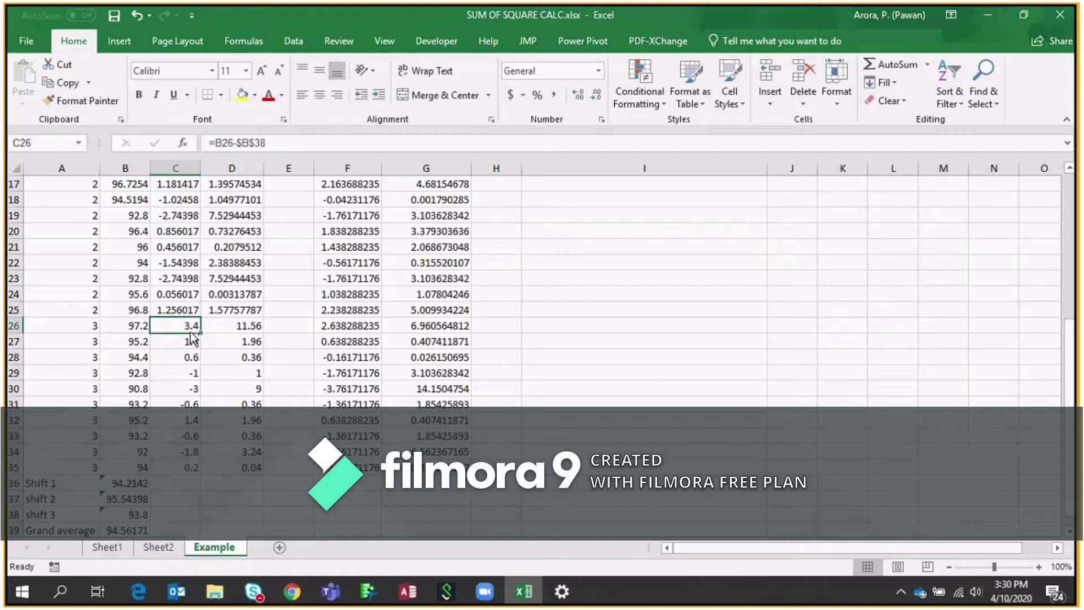
pyautogui.hotkey('ctrl', 'shift', 'Up')
pyautogui.hotkey('ctrl', 'Up')
pyautogui.press('Down')
pyautogui.press('Down')
pyautogui.press('Down')
pyautogui.press('Down')
pyautogui.press('Down')
pyautogui.press('Down')
pyautogui.press('Down')
pyautogui.press('Down')
pyautogui.press('Down')
pyautogui.press('Down')
pyautogui.press('Down')
pyautogui.press('Down')
pyautogui.press('Down')
pyautogui.press('Down')
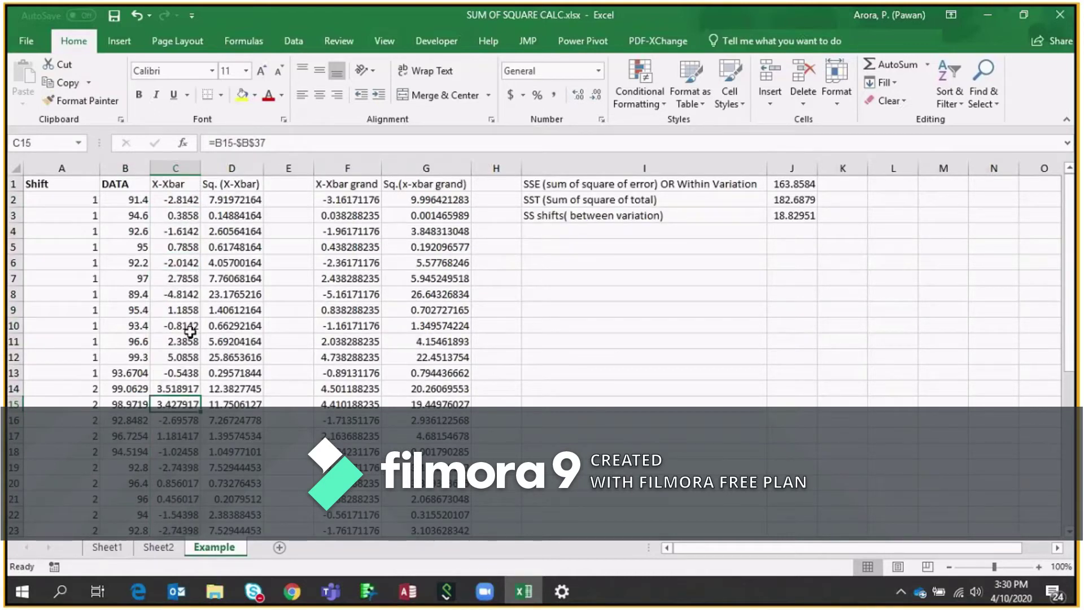
pyautogui.click(178, 389)
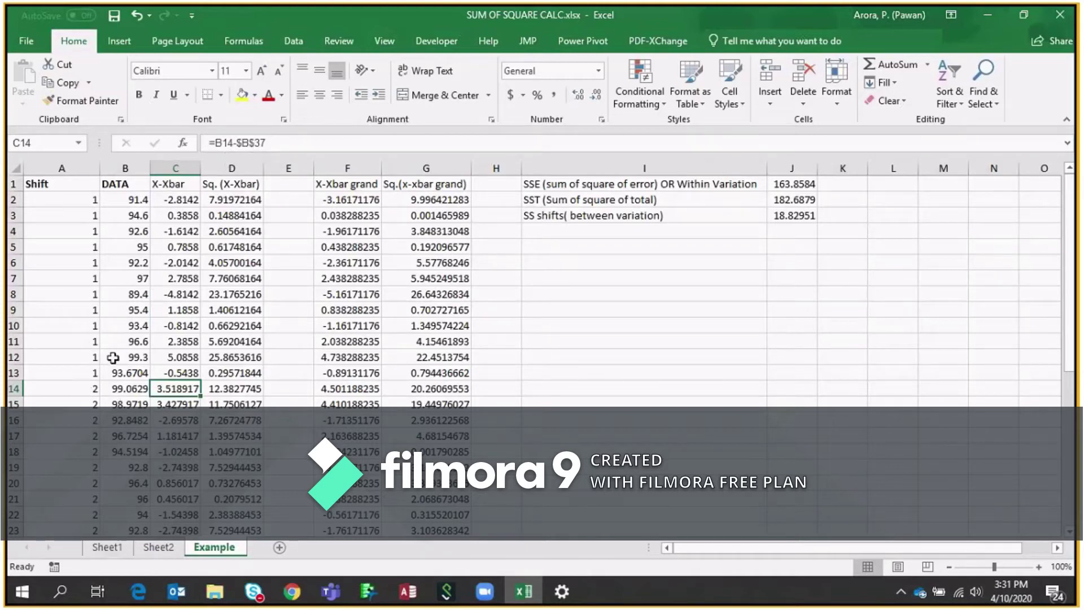
pyautogui.press('Down')
pyautogui.press('Down')
pyautogui.press('Down')
pyautogui.press('Down')
pyautogui.press('Down')
pyautogui.press('Down')
pyautogui.press('Down')
pyautogui.press('Down')
pyautogui.press('Down')
pyautogui.press('Down')
pyautogui.press('Down')
pyautogui.press('Down')
pyautogui.press('Down')
pyautogui.press('Down')
pyautogui.press('Down')
pyautogui.press('Down')
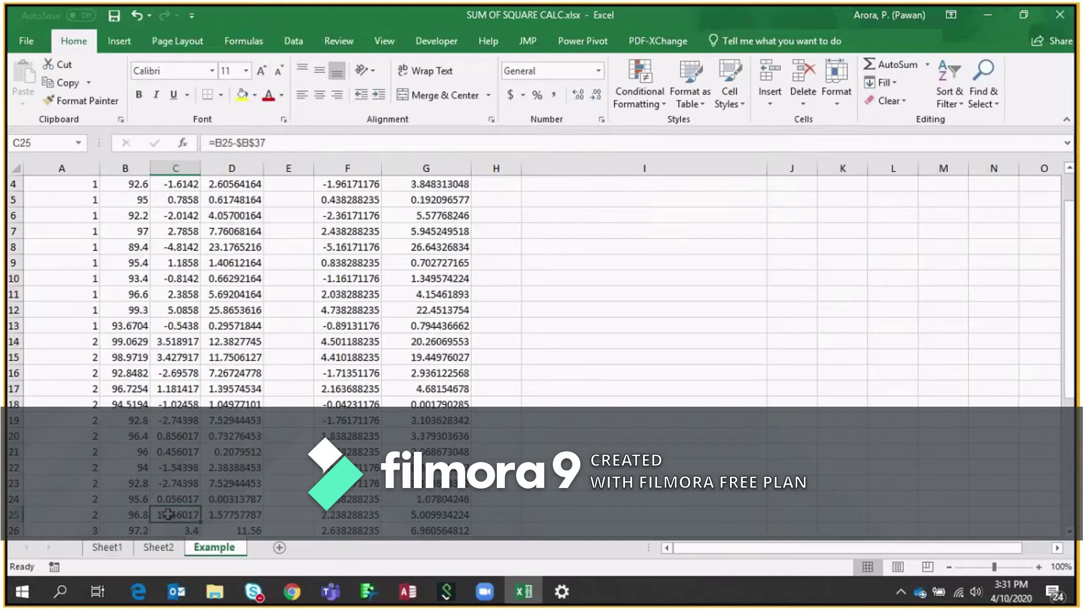
pyautogui.press('Up')
pyautogui.press('Up')
pyautogui.press('Up')
pyautogui.press('Up')
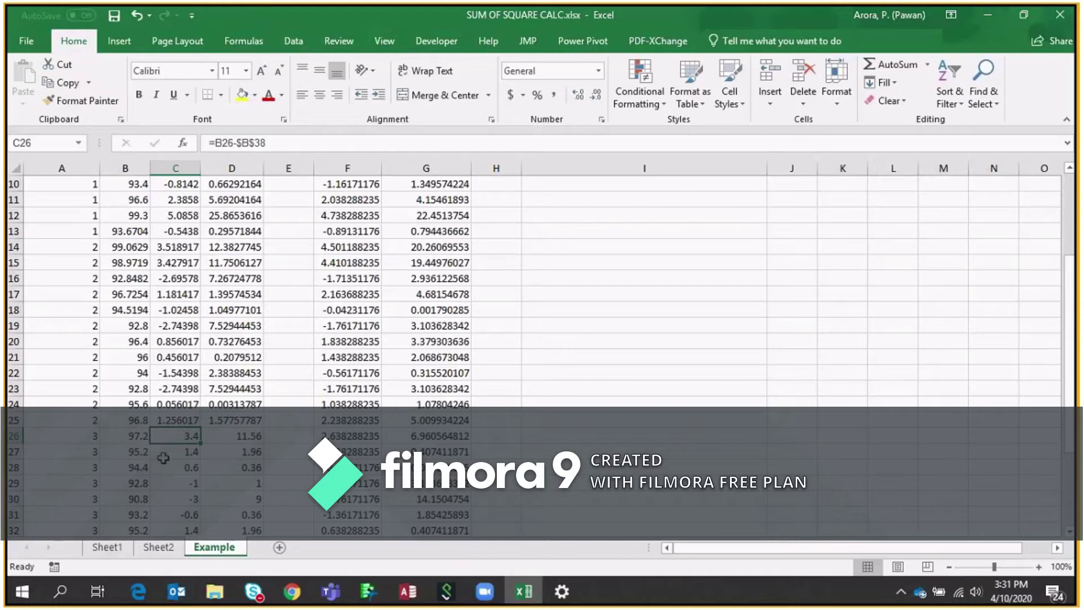
pyautogui.scroll(3, 163, 458)
pyautogui.click(232, 199)
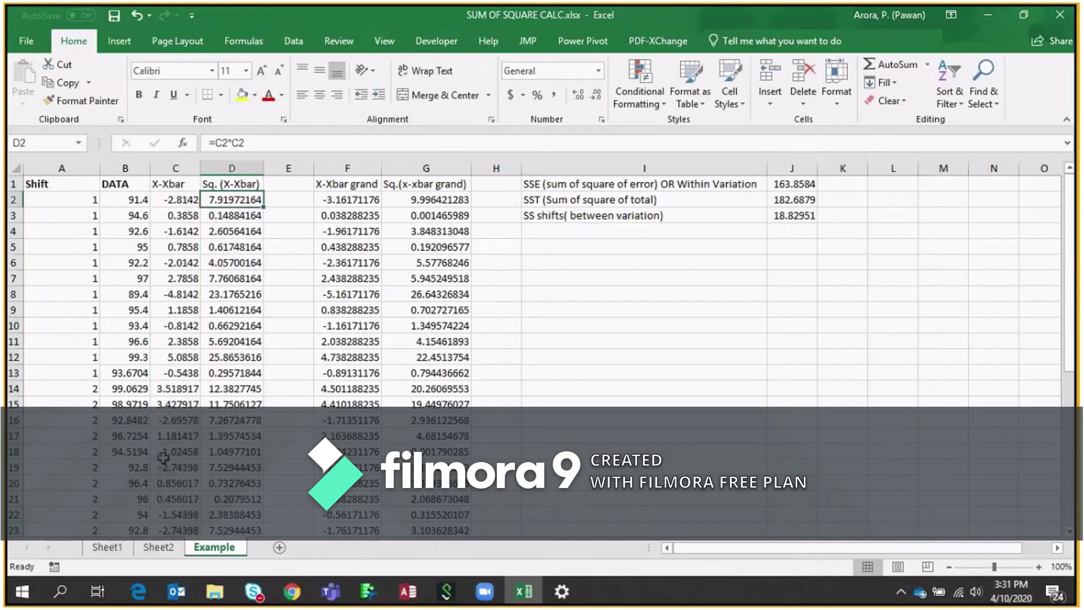
pyautogui.click(189, 220)
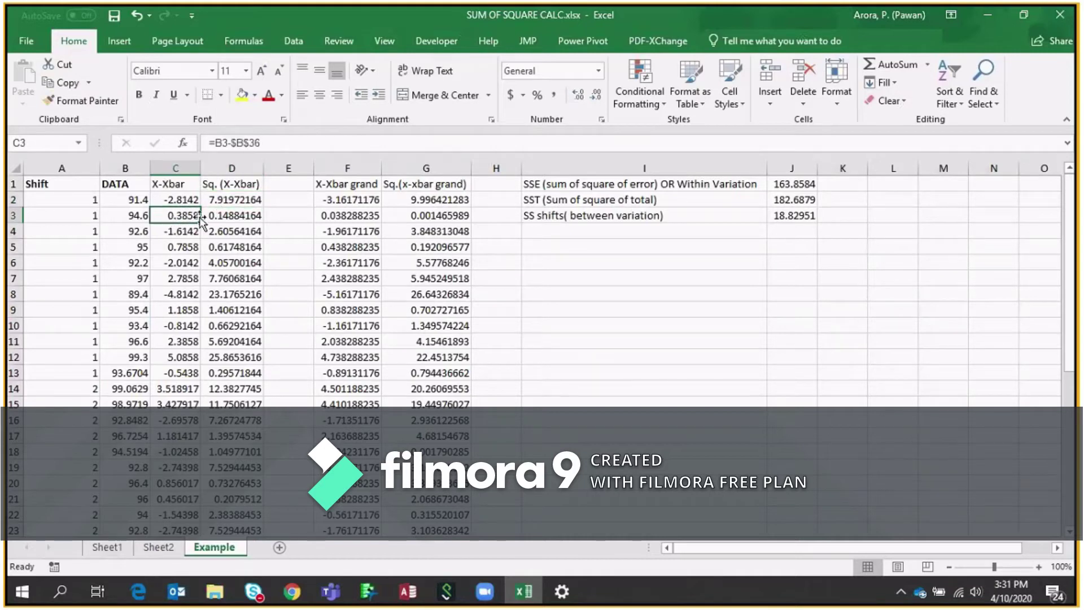
pyautogui.moveTo(251, 201); pyautogui.dragTo(257, 273)
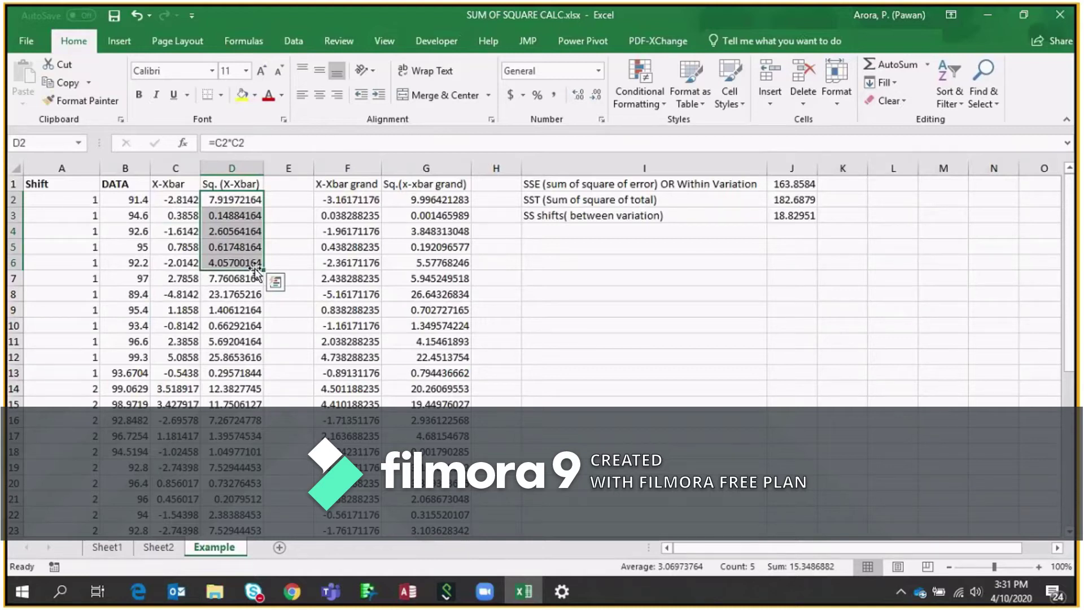
pyautogui.click(257, 272)
pyautogui.scroll(-1, 256, 270)
pyautogui.press('Up')
pyautogui.press('Up')
pyautogui.press('Up')
pyautogui.press('Up')
pyautogui.press('Up')
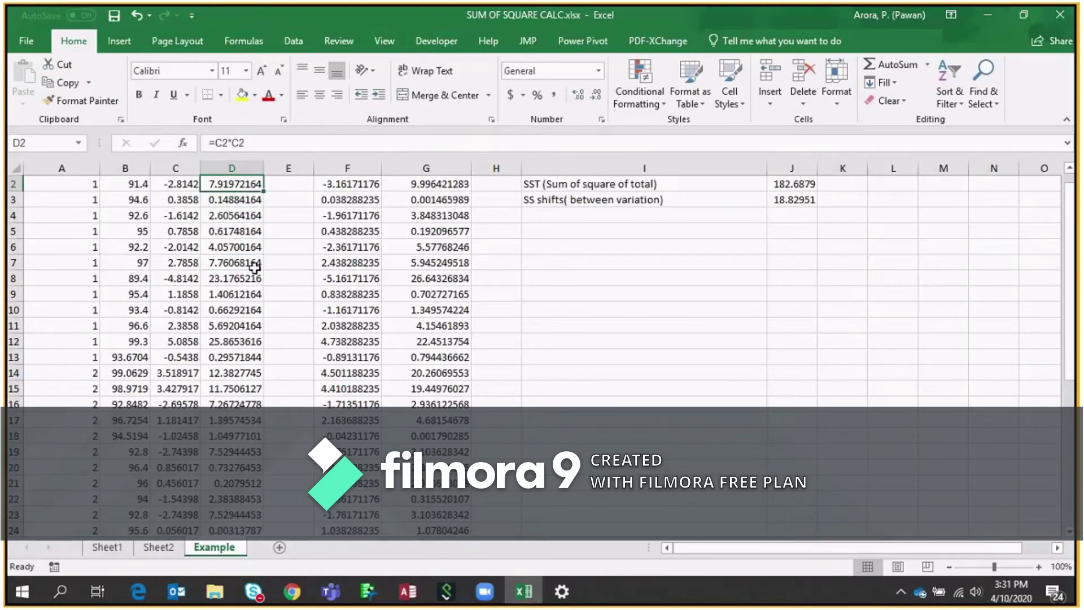
pyautogui.scroll(1, 255, 267)
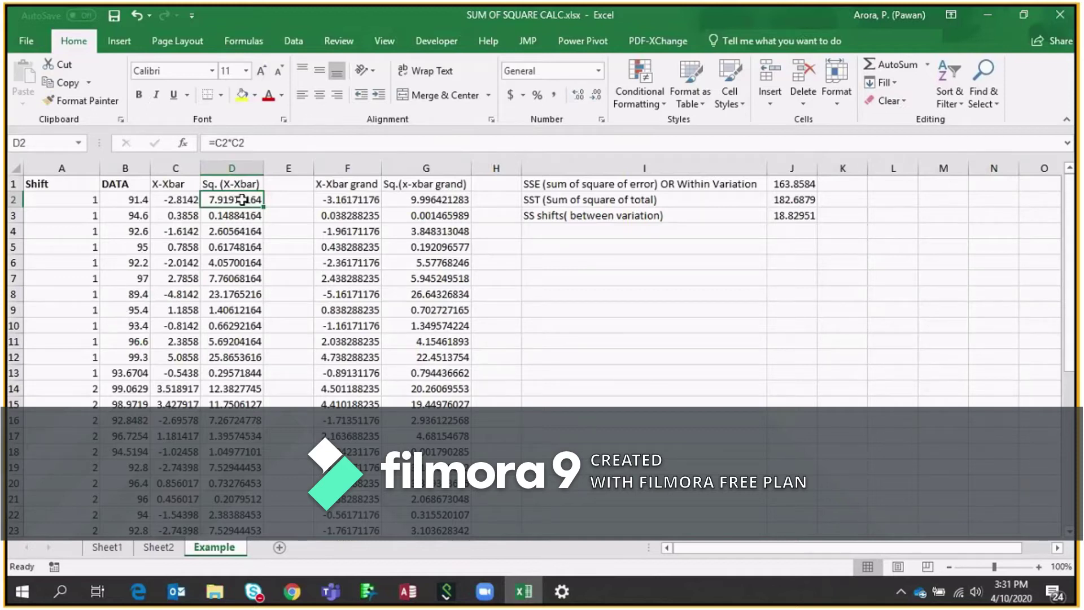
pyautogui.hotkey('ctrl', 'shift', 'Down')
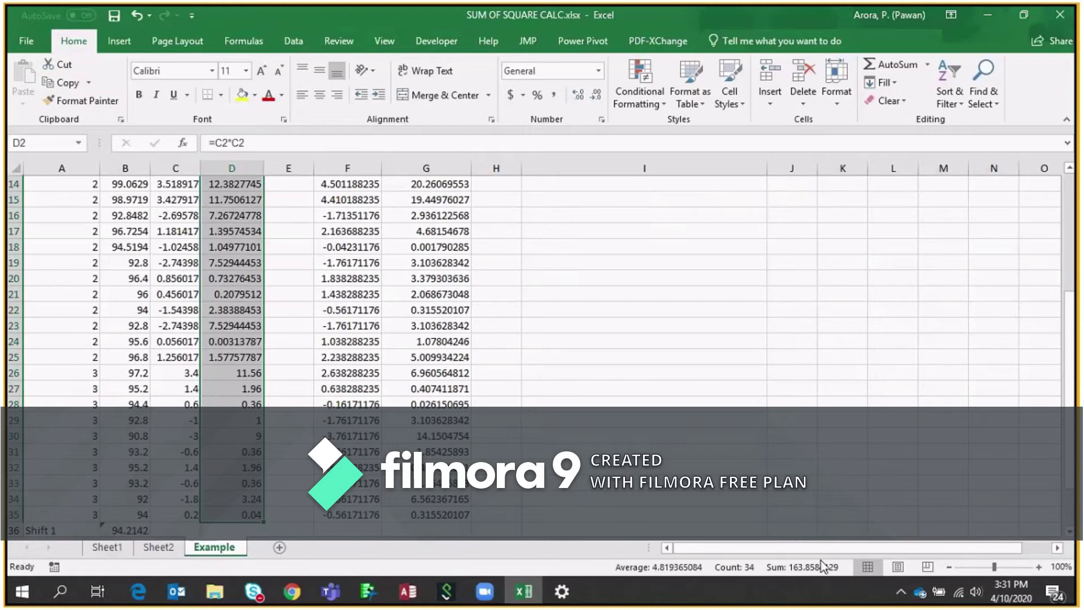
pyautogui.press('Right')
pyautogui.press('Up')
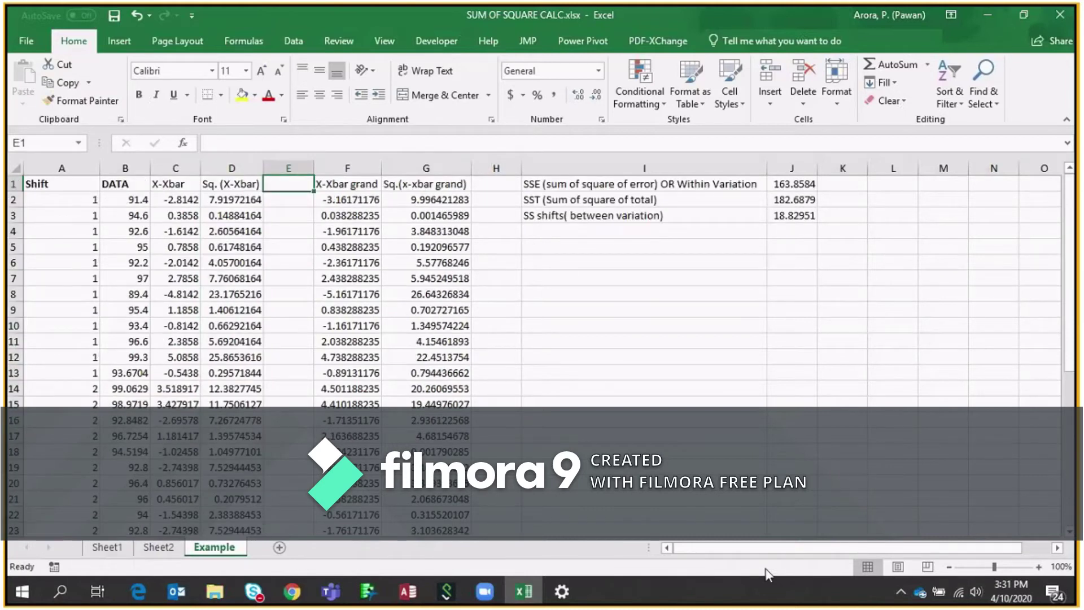
pyautogui.press('Right')
pyautogui.press('Right')
pyautogui.press('Right')
pyautogui.press('Right')
pyautogui.press('Right')
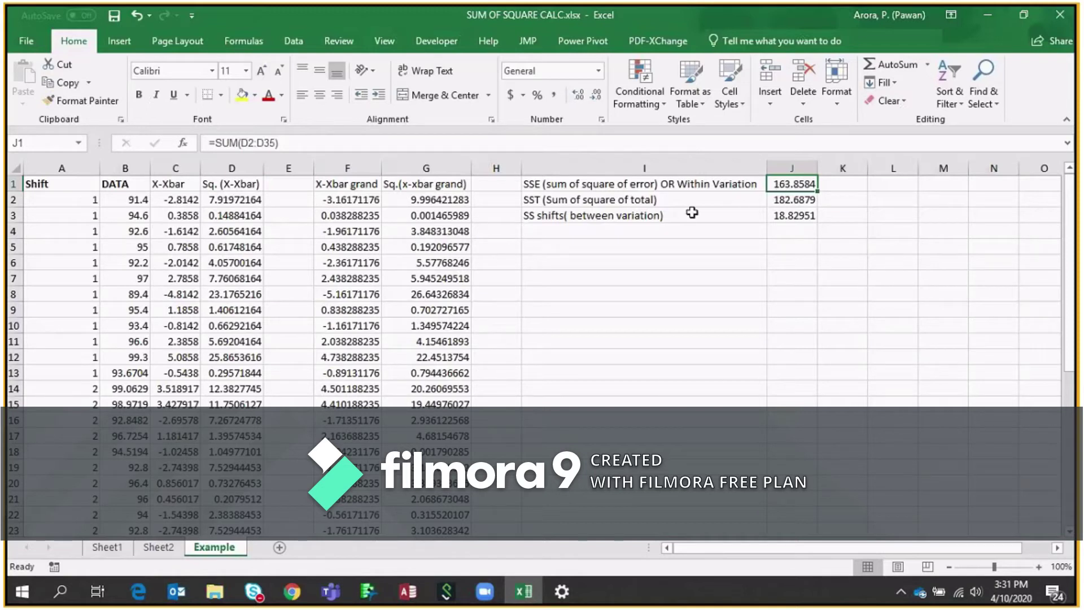
pyautogui.press('Down')
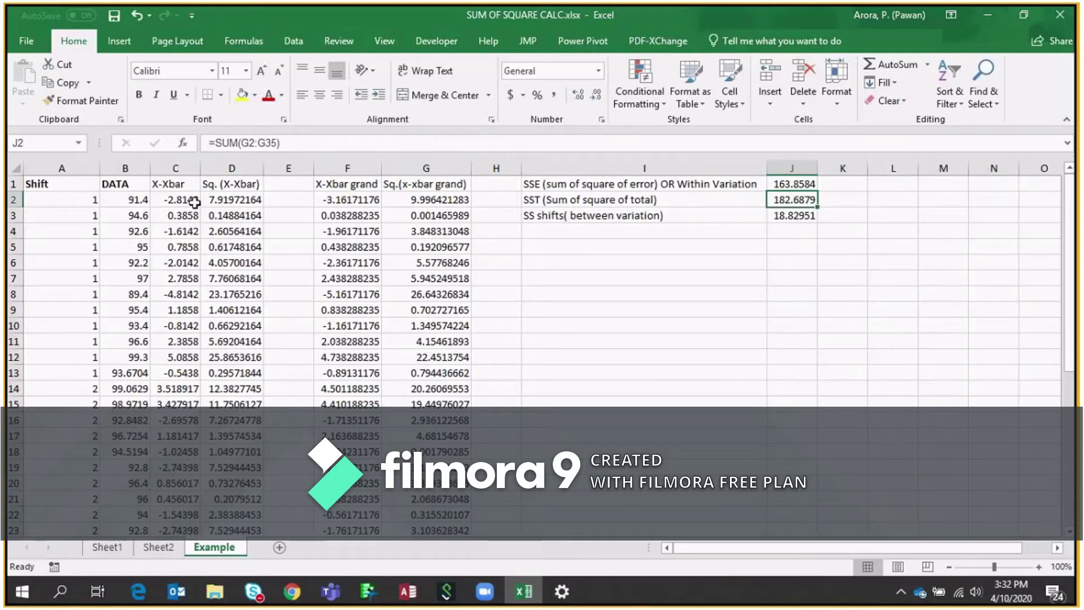
pyautogui.click(354, 200)
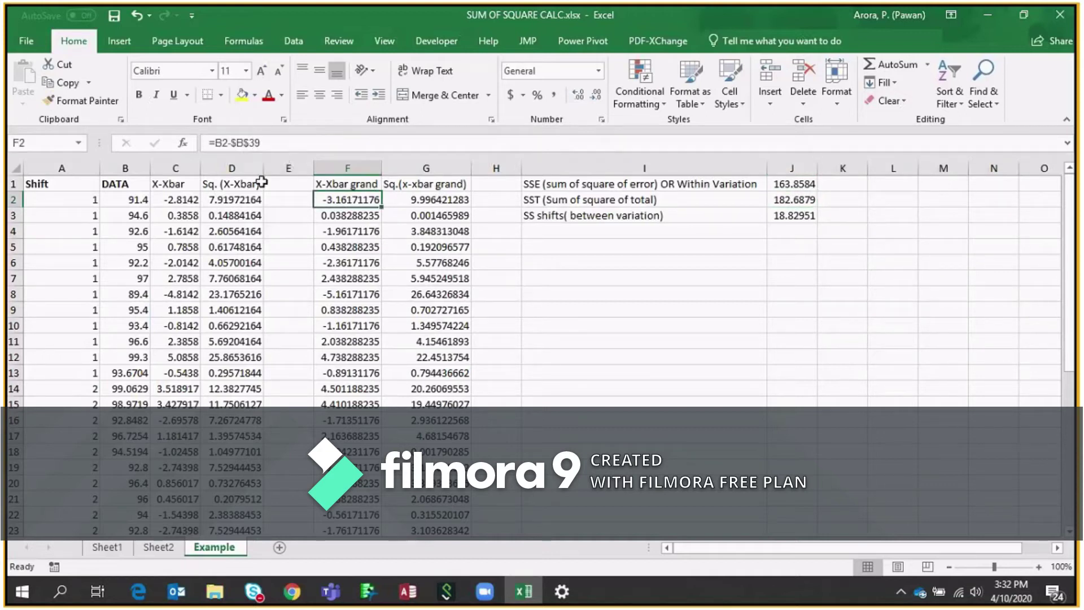
pyautogui.press('Left')
pyautogui.press('Left')
pyautogui.press('Left')
pyautogui.press('Left')
pyautogui.hotkey('ctrl', 'shift', 'Down')
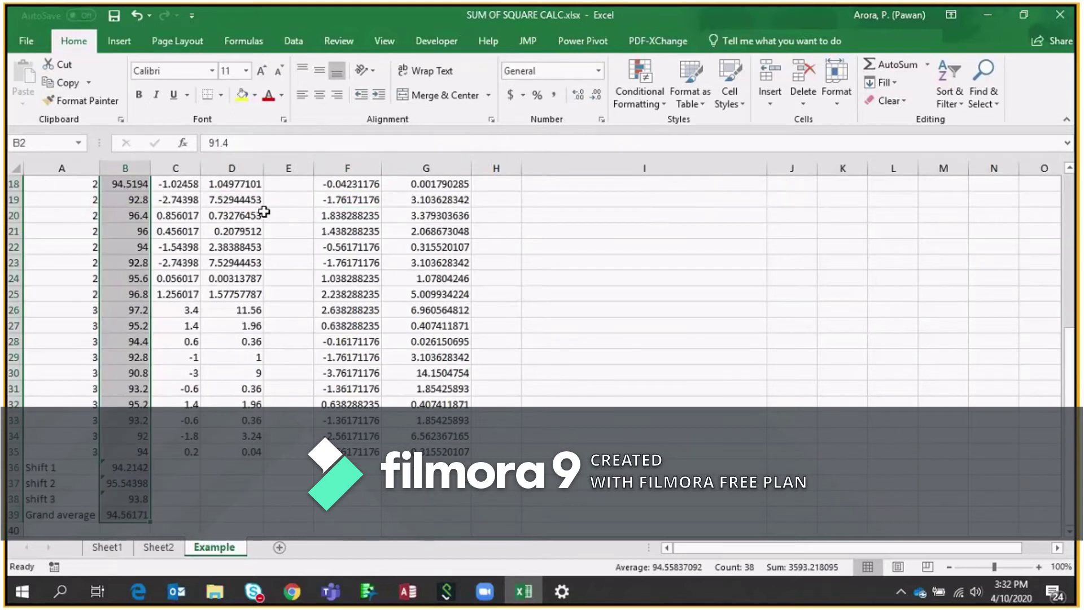
pyautogui.click(120, 515)
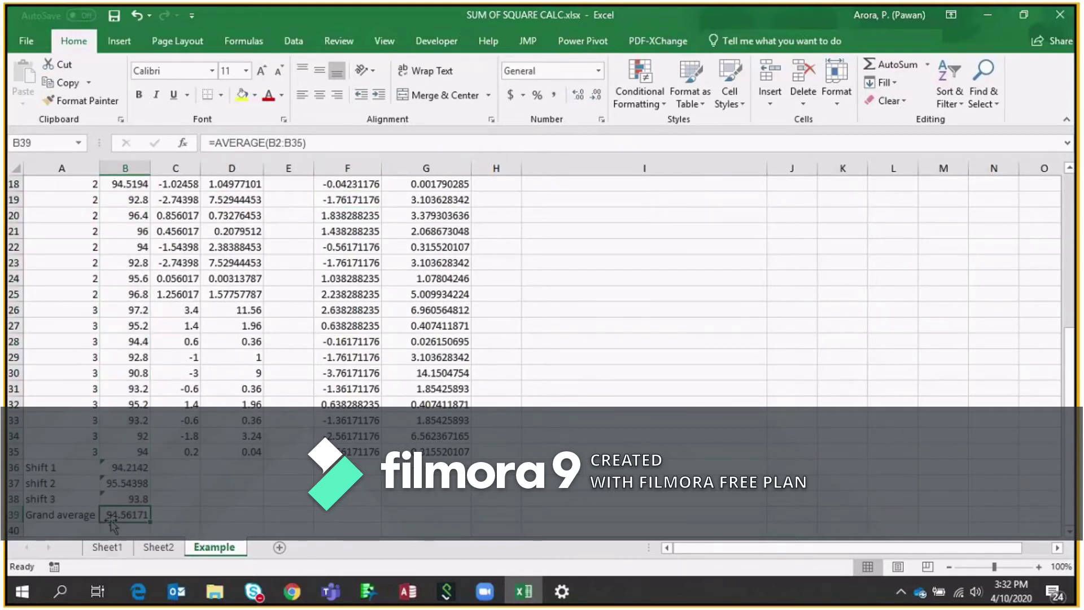
pyautogui.hotkey('ctrl', 'shift', 'Up')
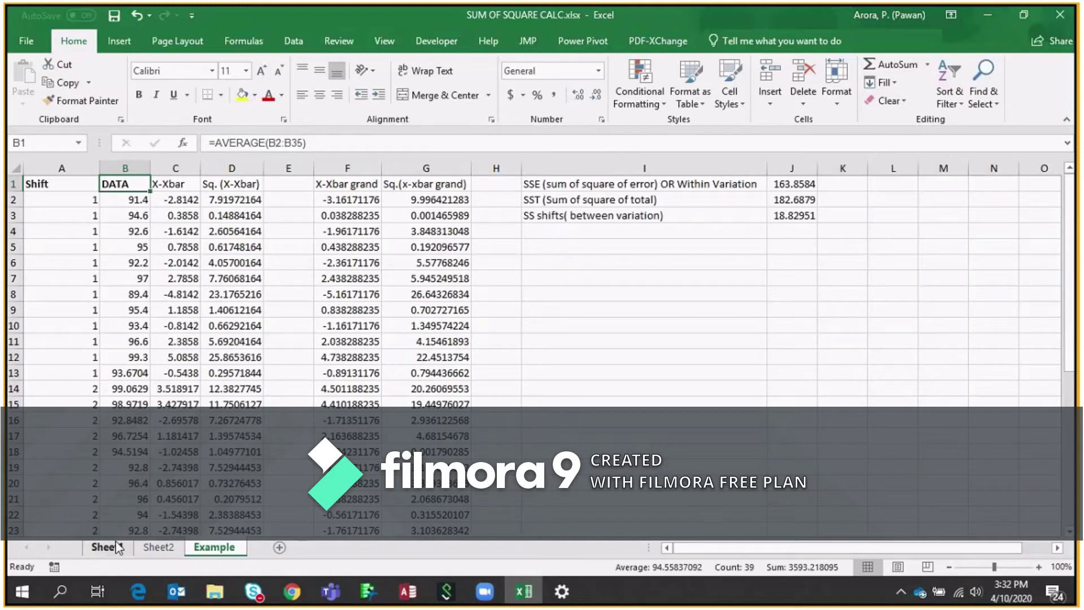
pyautogui.press('Right')
pyautogui.press('Right')
pyautogui.press('Right')
pyautogui.press('Right')
pyautogui.press('Down')
pyautogui.press('Down')
pyautogui.press('Up')
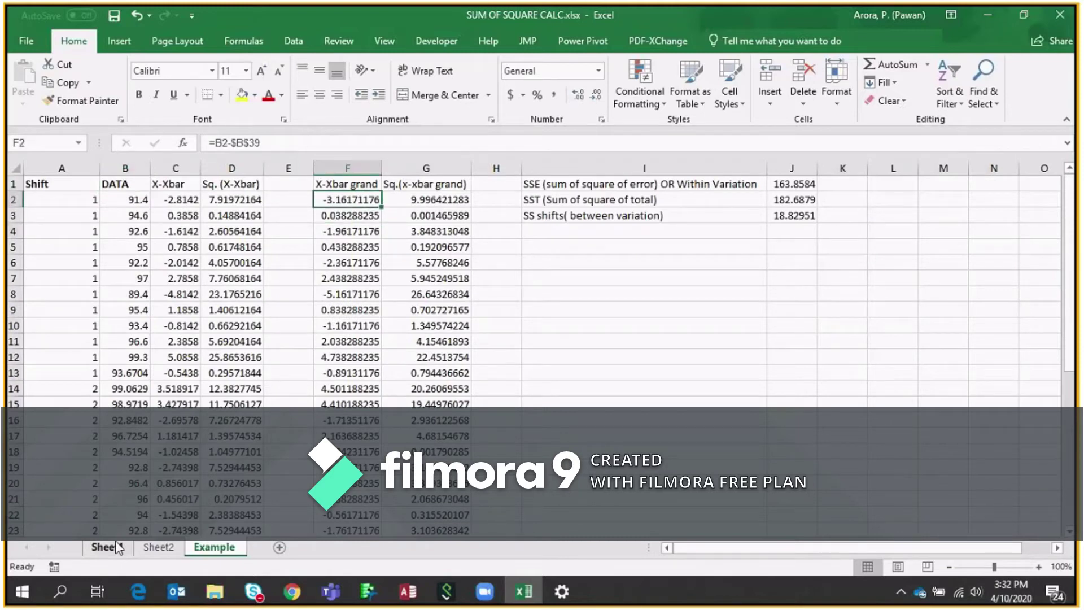
pyautogui.hotkey('ctrl', 'shift', 'Down')
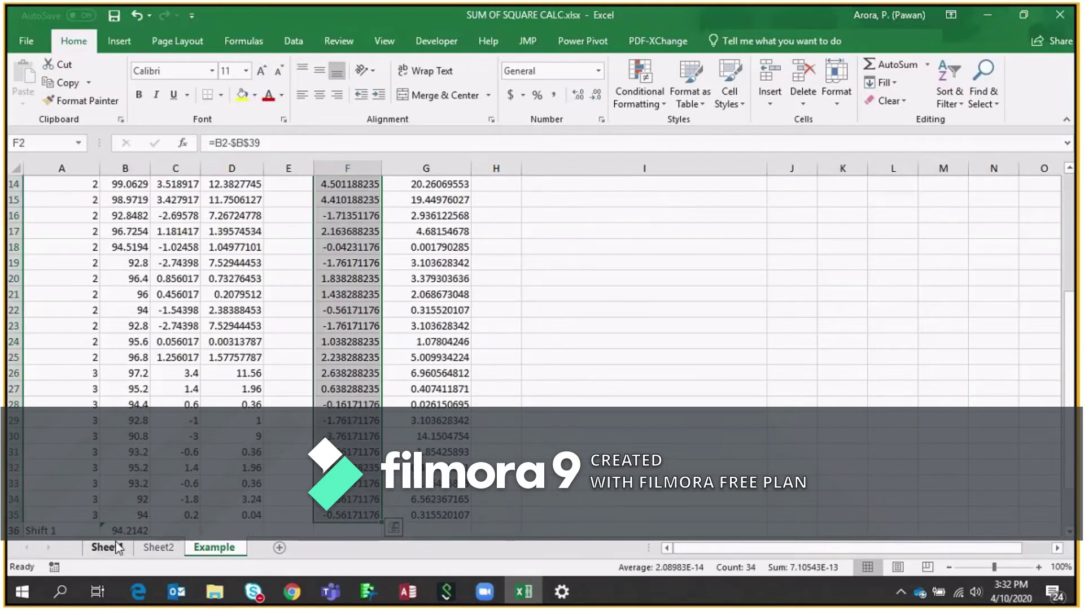
pyautogui.press('Up')
pyautogui.press('Right')
pyautogui.press('Down')
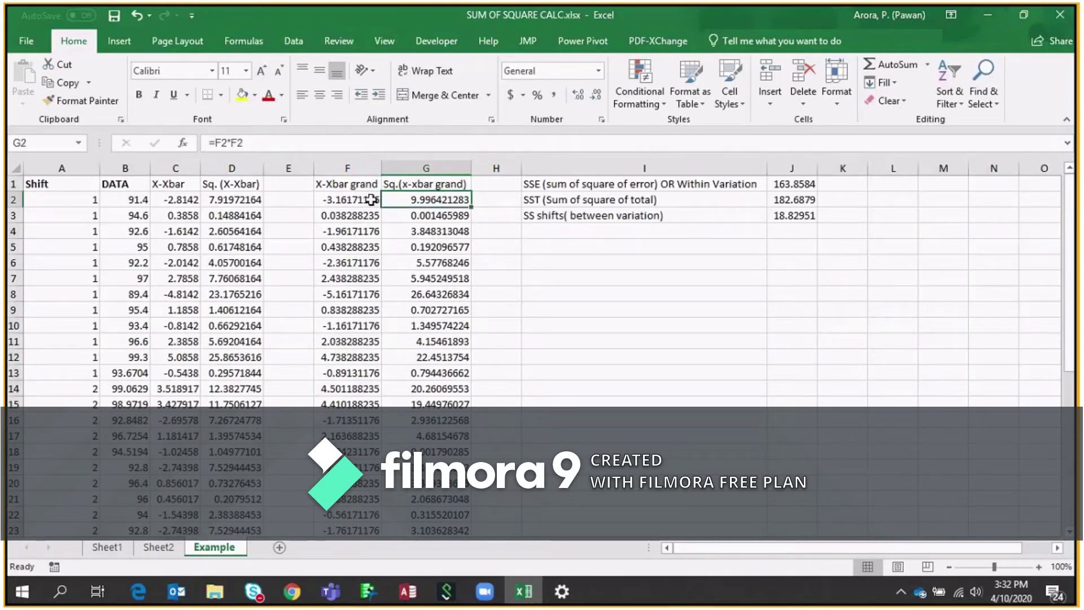
pyautogui.hotkey('ctrl', 'shift', 'Down')
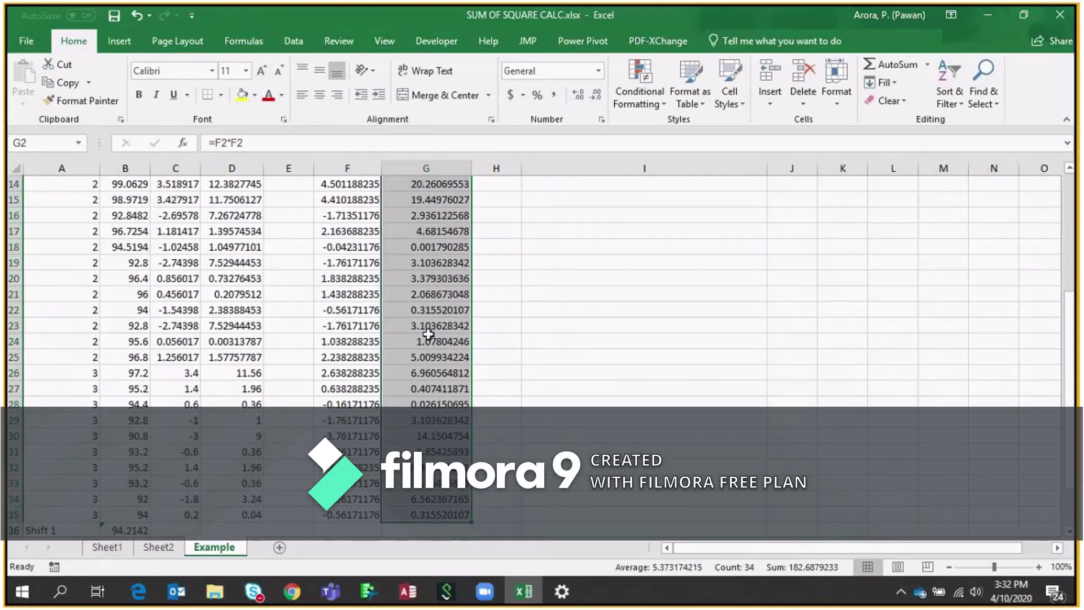
pyautogui.click(430, 339)
pyautogui.press('Up')
pyautogui.press('Up')
pyautogui.press('Up')
pyautogui.hotkey('ctrl', 'shift', 'Up')
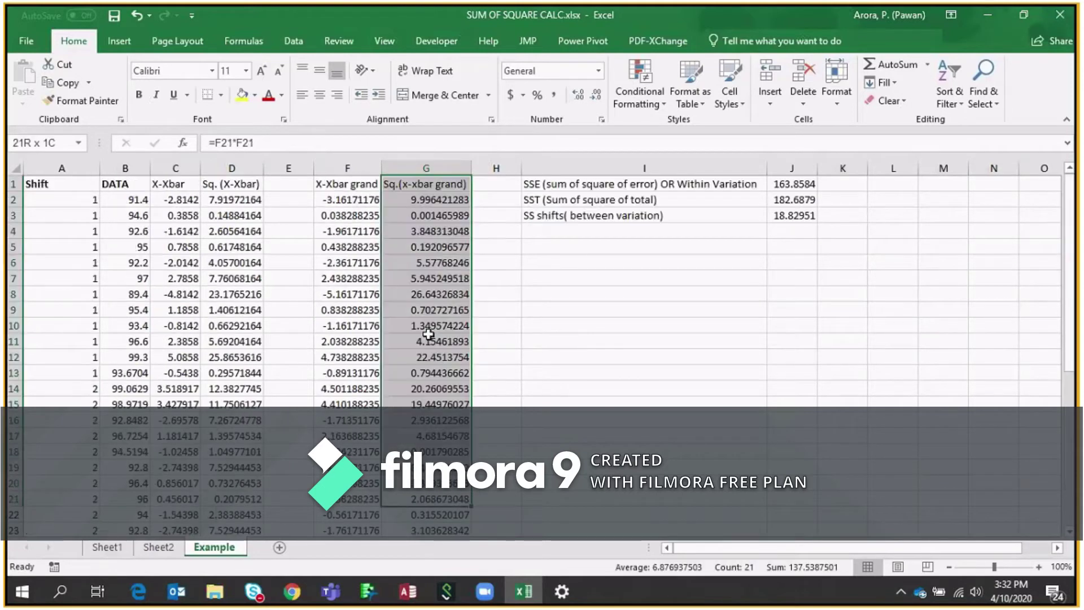
pyautogui.hotkey('ctrl', 'Up')
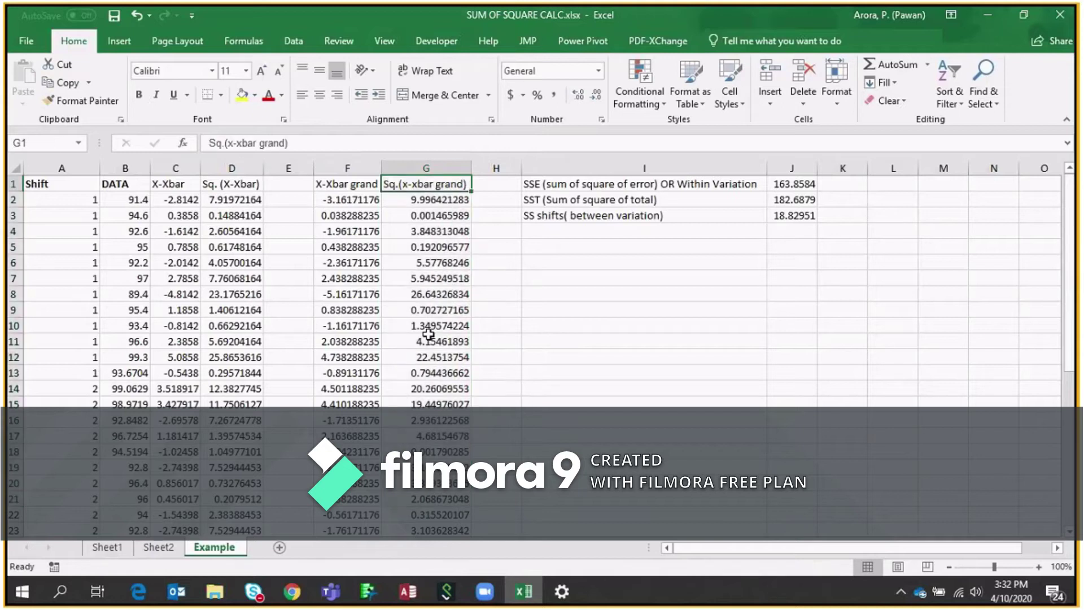
pyautogui.click(798, 202)
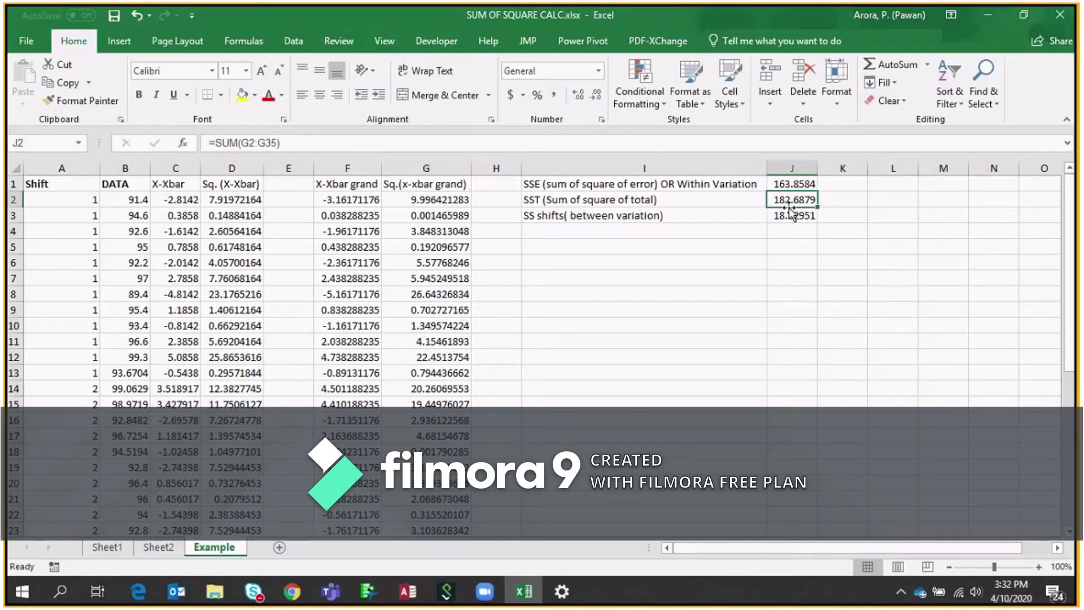
pyautogui.click(661, 183)
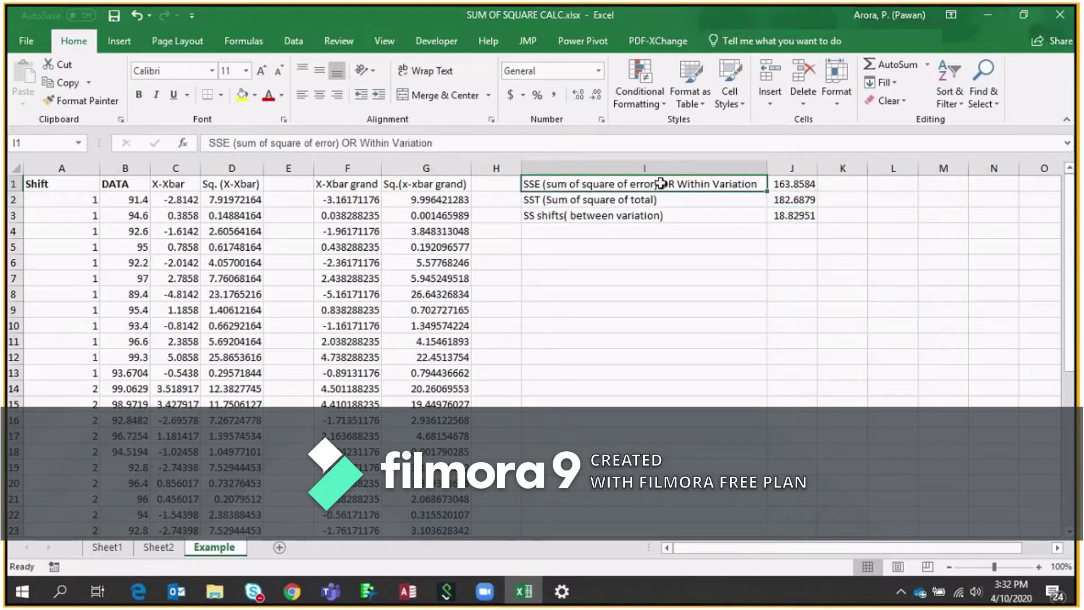
pyautogui.press('Down')
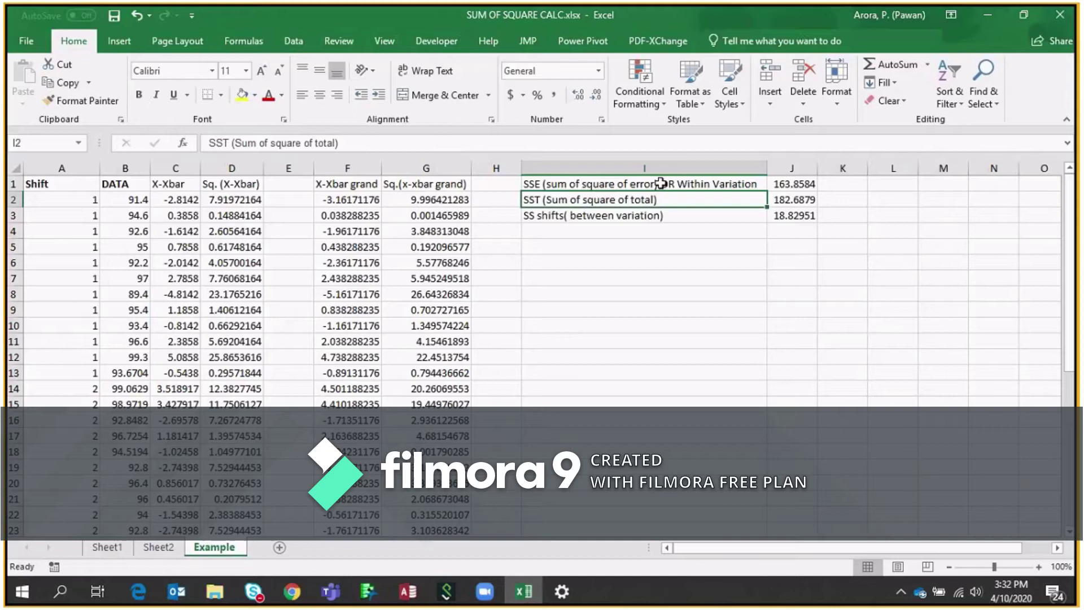
pyautogui.press('Down')
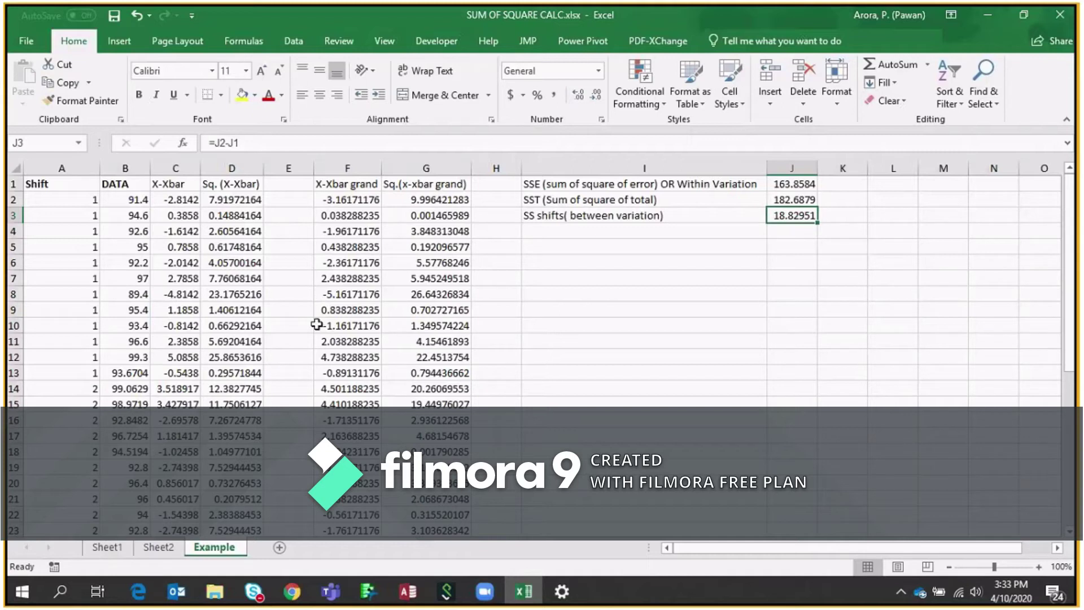
# Find Minitab 17 by searching 'mini' in the Start menu and launch it
pyautogui.click(61, 583)
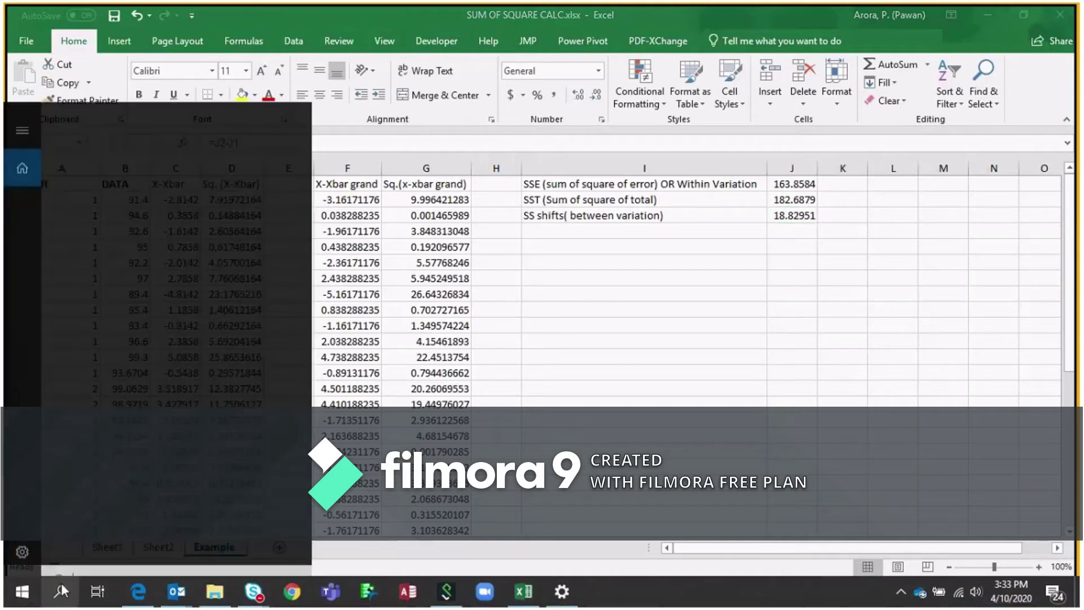
pyautogui.write('kin')
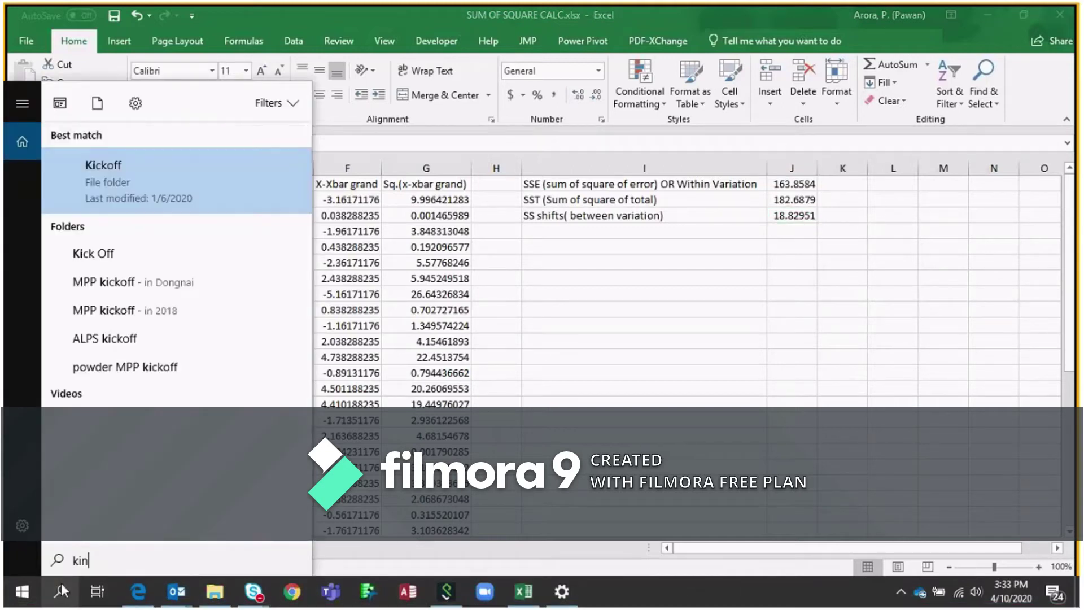
pyautogui.press('BackSpace')
pyautogui.press('BackSpace')
pyautogui.press('BackSpace')
pyautogui.write('mini')
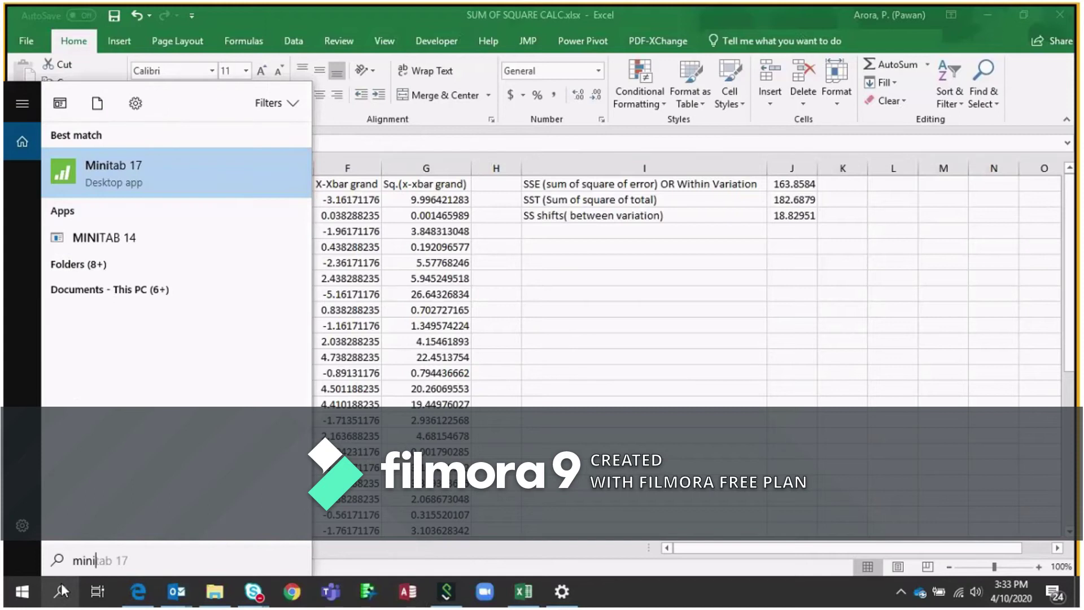
pyautogui.press('Return')
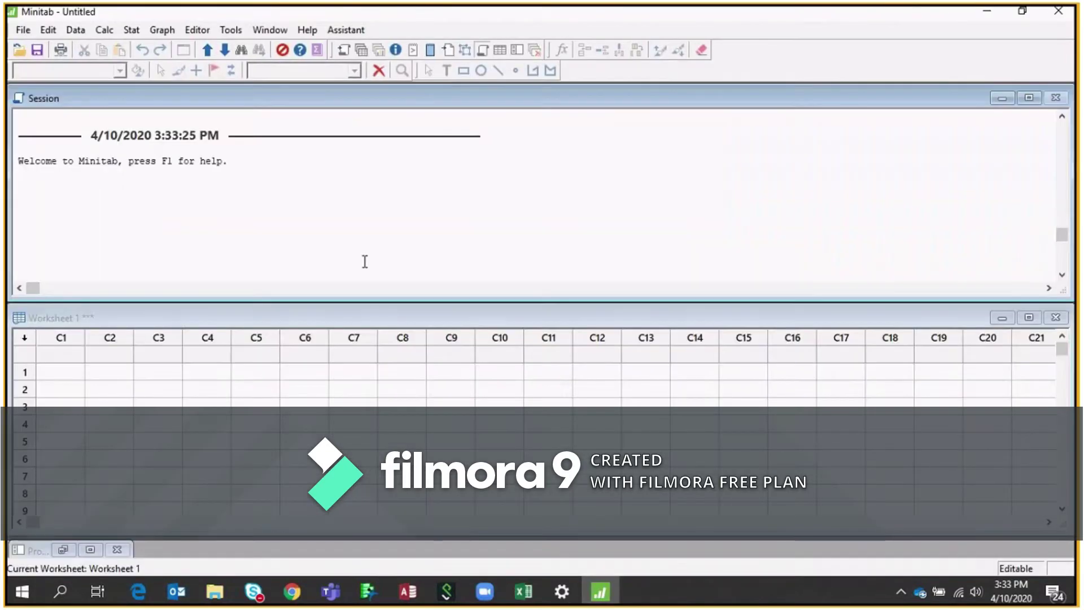
# Copy the Shift and DATA columns (A1:B35) from Excel into Minitab starting at C1
pyautogui.hotkey('alt', 'Tab')
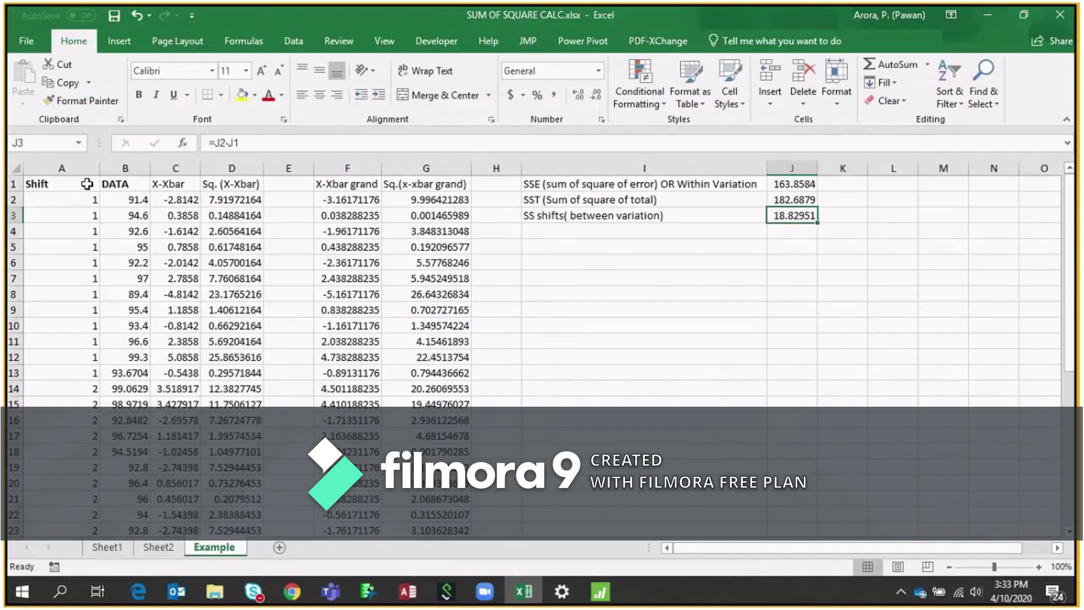
pyautogui.moveTo(86, 183); pyautogui.dragTo(126, 451)
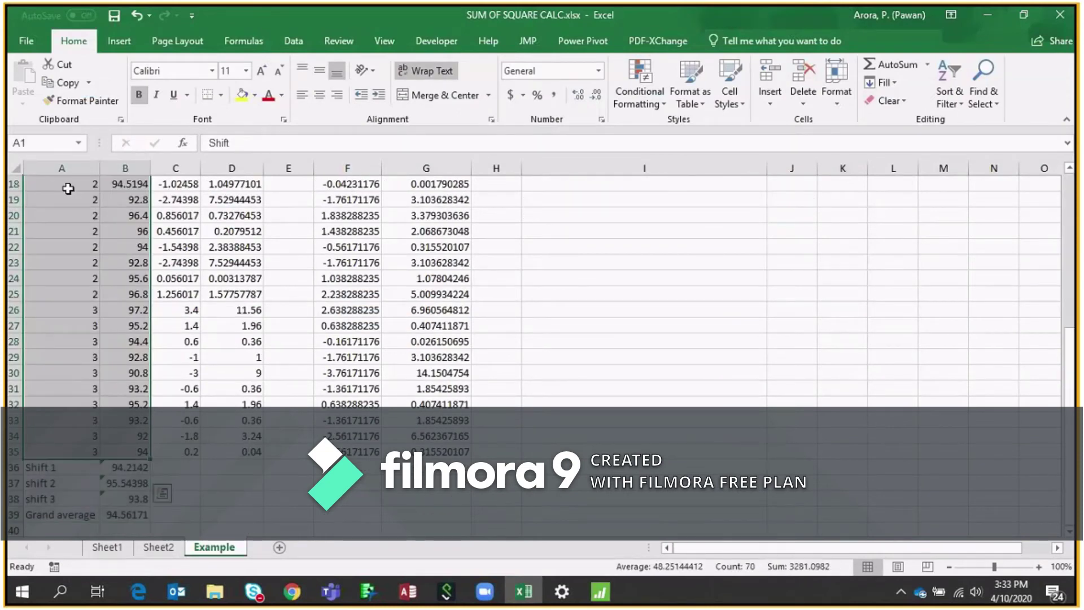
pyautogui.hotkey('ctrl', 'c')
pyautogui.hotkey('alt', 'Tab')
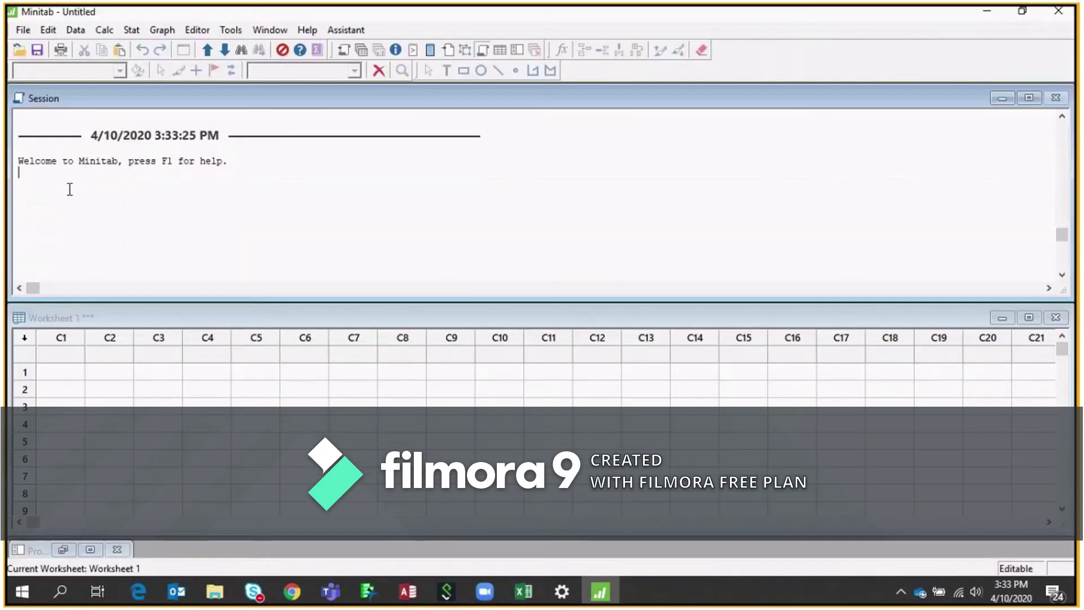
pyautogui.click(57, 348)
pyautogui.hotkey('ctrl', 'v')
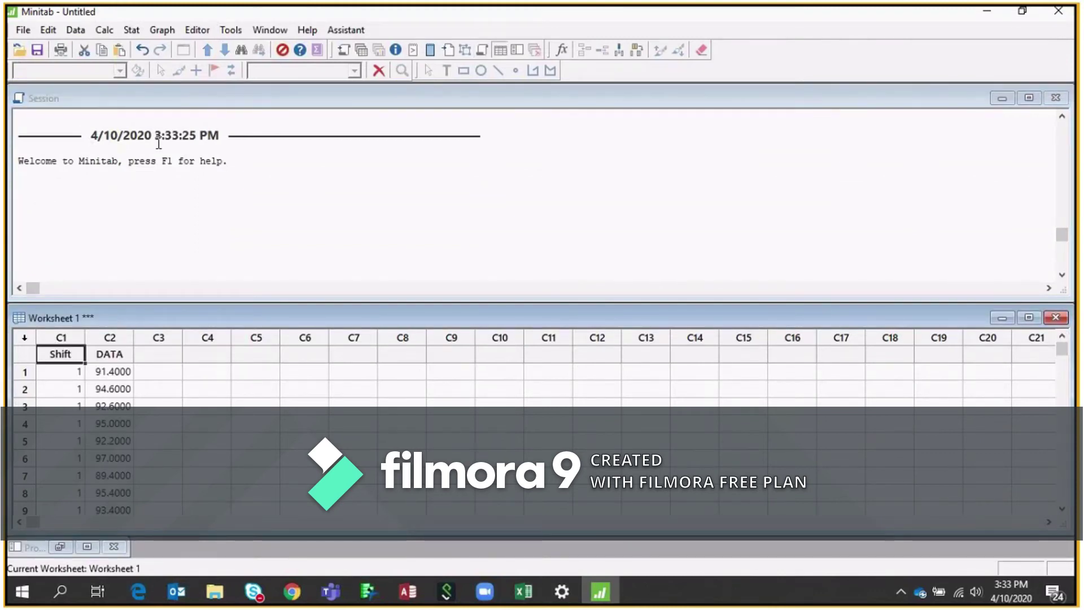
# Open the Stat > ANOVA > One-Way analysis dialog
pyautogui.click(132, 30)
pyautogui.moveTo(206, 83)
pyautogui.click(313, 84)
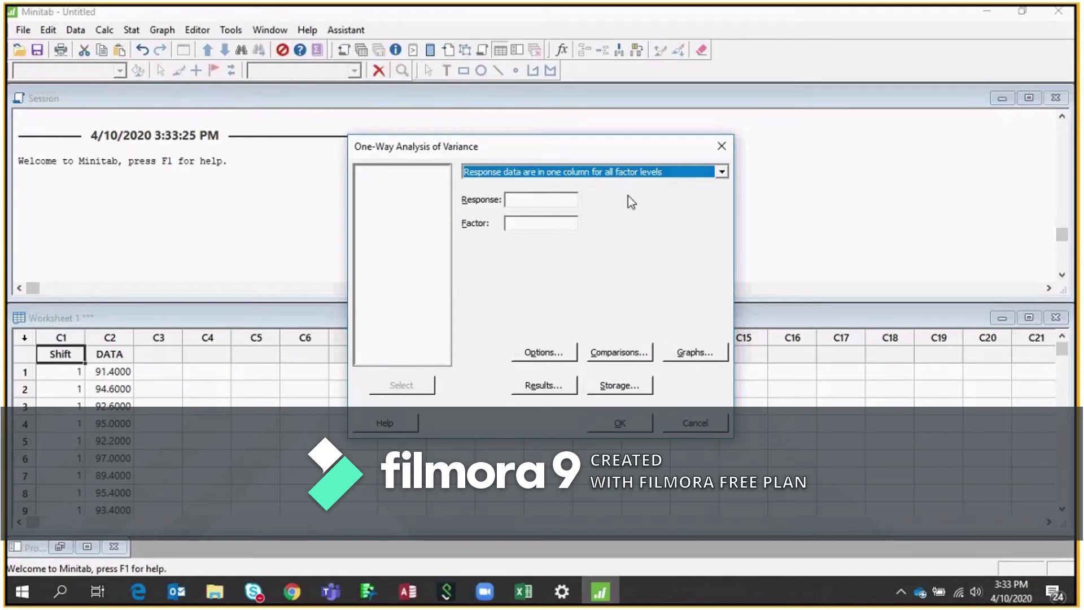
# Use one column for all factor levels, with DATA as the response and Shift as the factor
pyautogui.click(718, 172)
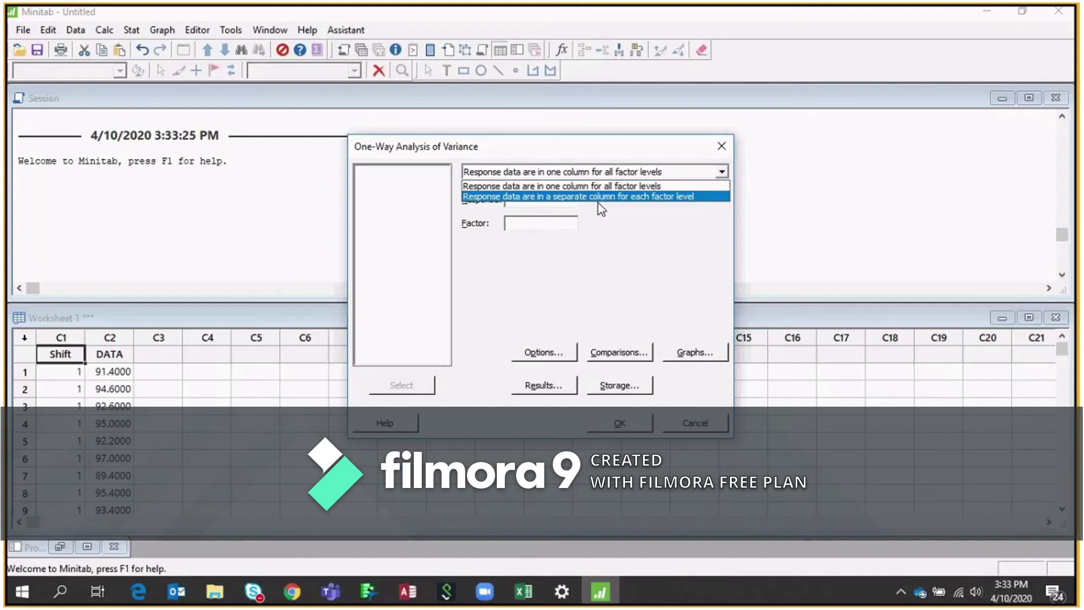
pyautogui.click(559, 186)
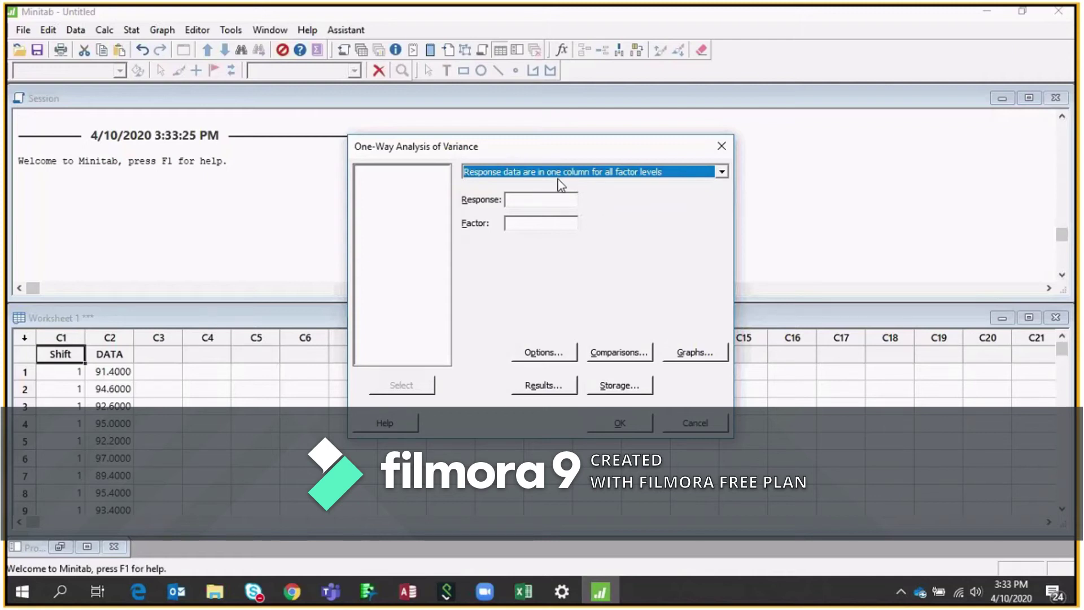
pyautogui.click(543, 201)
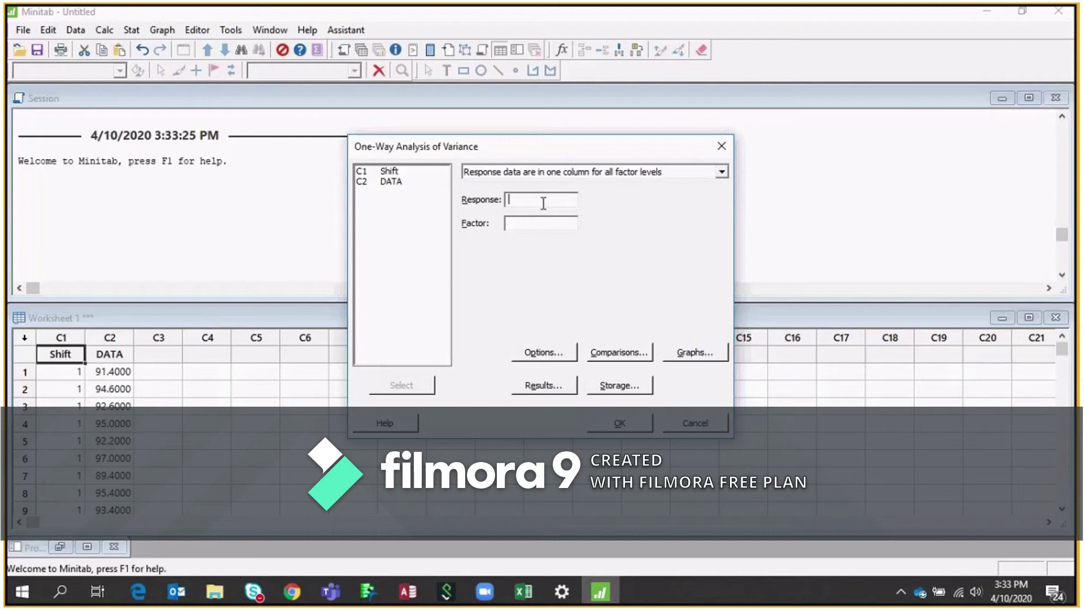
pyautogui.doubleClick(389, 182)
pyautogui.click(390, 172)
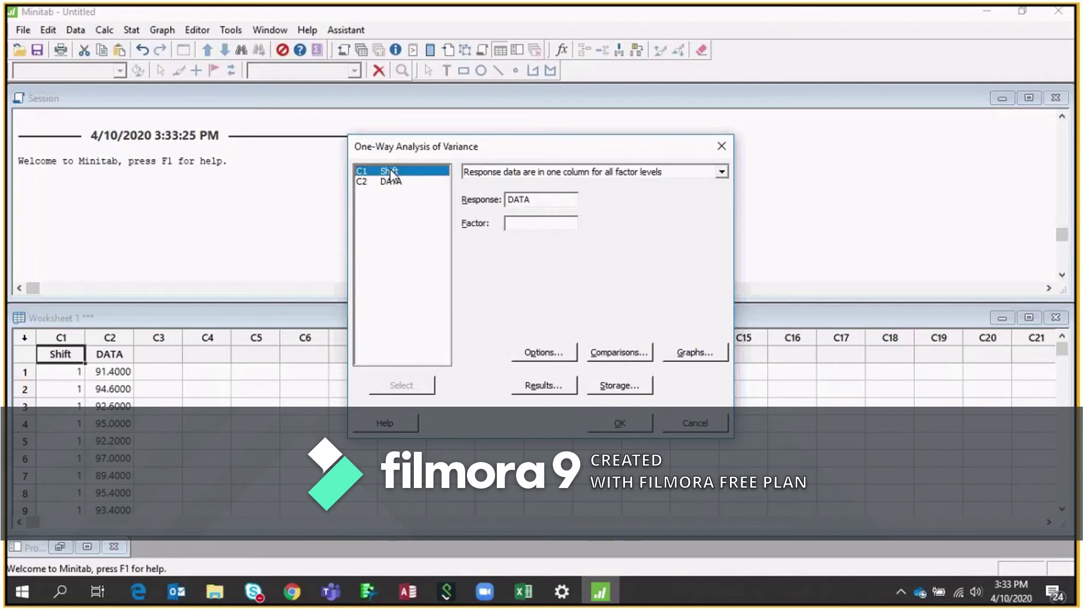
pyautogui.doubleClick(390, 172)
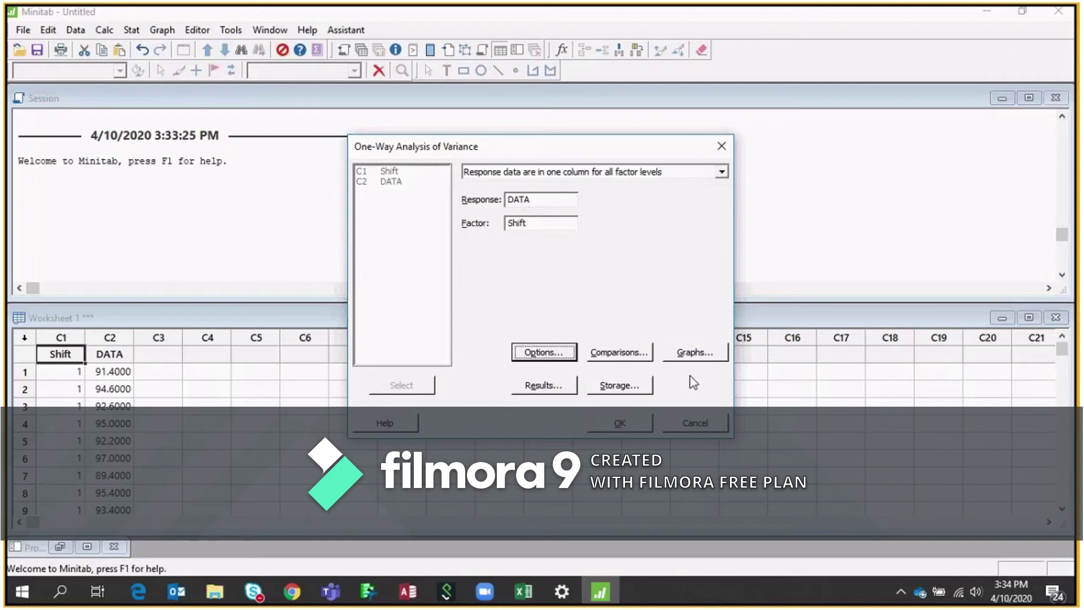
pyautogui.click(690, 352)
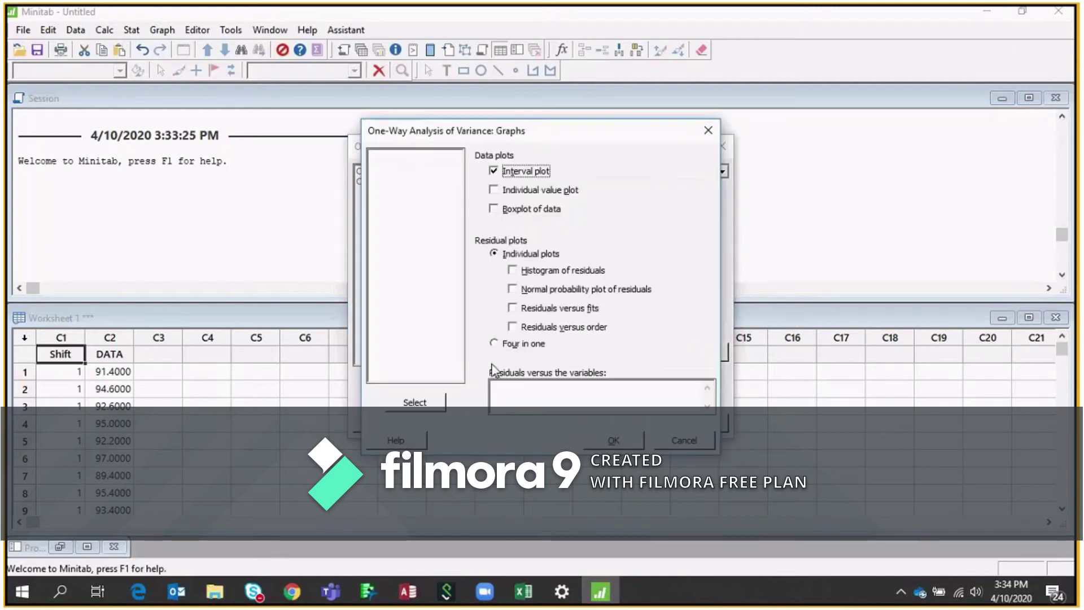
# Choose four-in-one residual plots and leave the comparison options unchanged
pyautogui.click(524, 344)
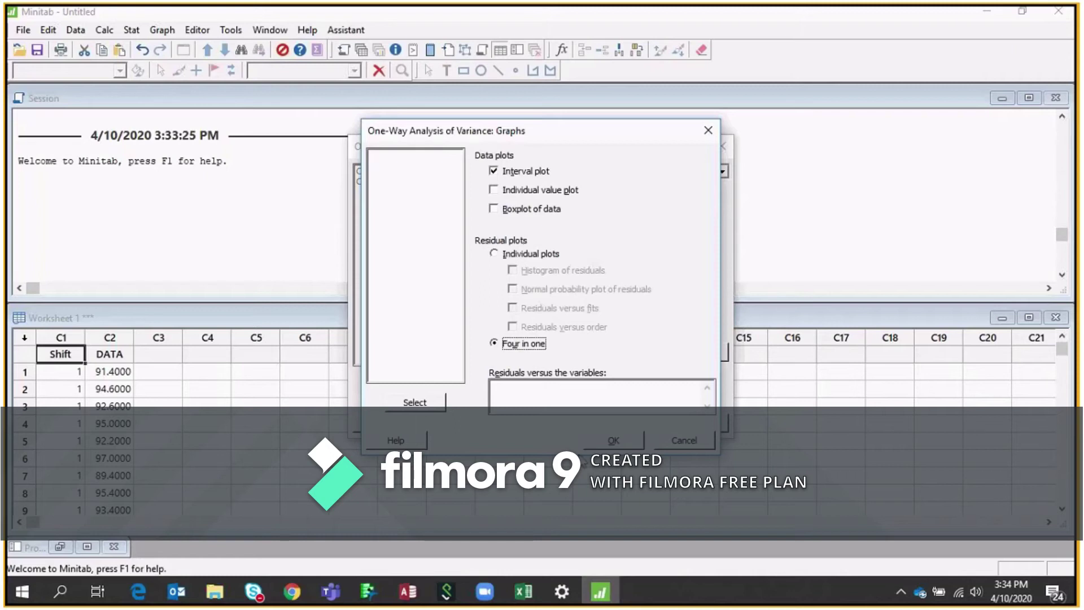
pyautogui.click(607, 443)
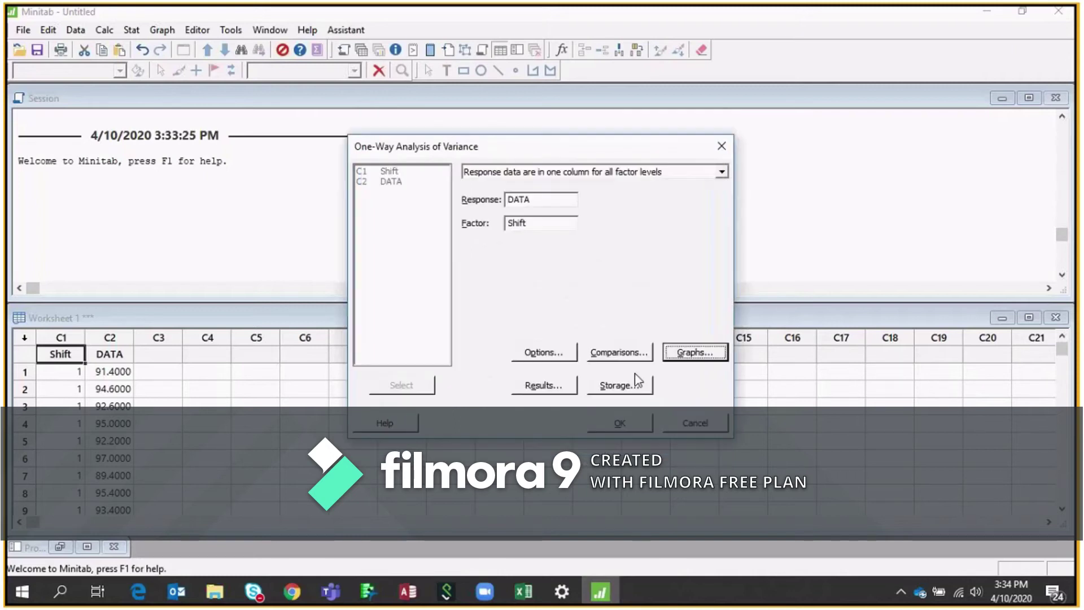
pyautogui.click(603, 357)
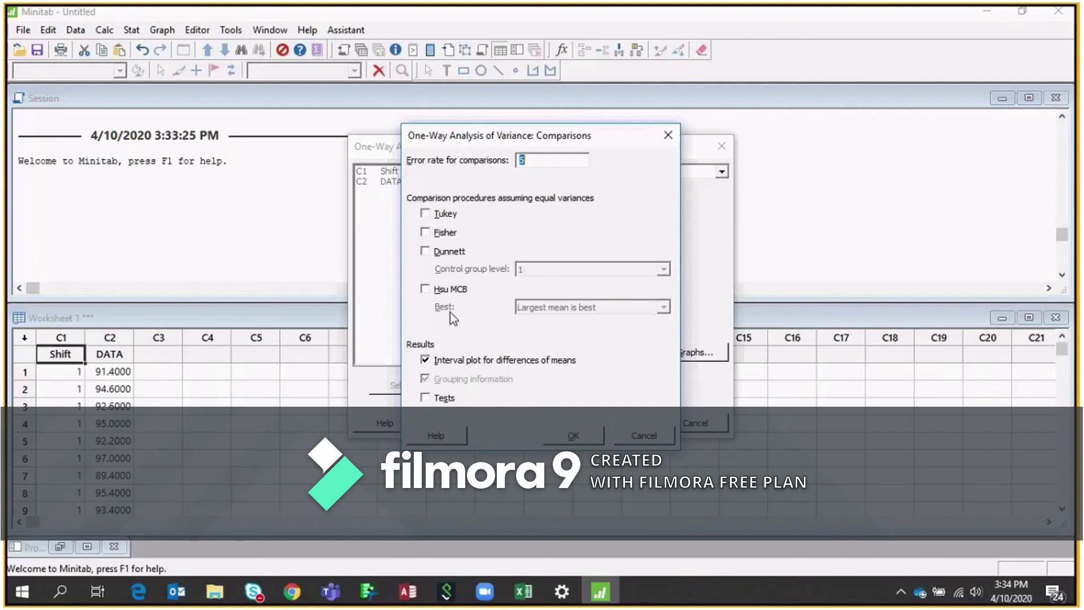
pyautogui.click(567, 440)
# Have the ANOVA store both fits and residuals
pyautogui.click(619, 388)
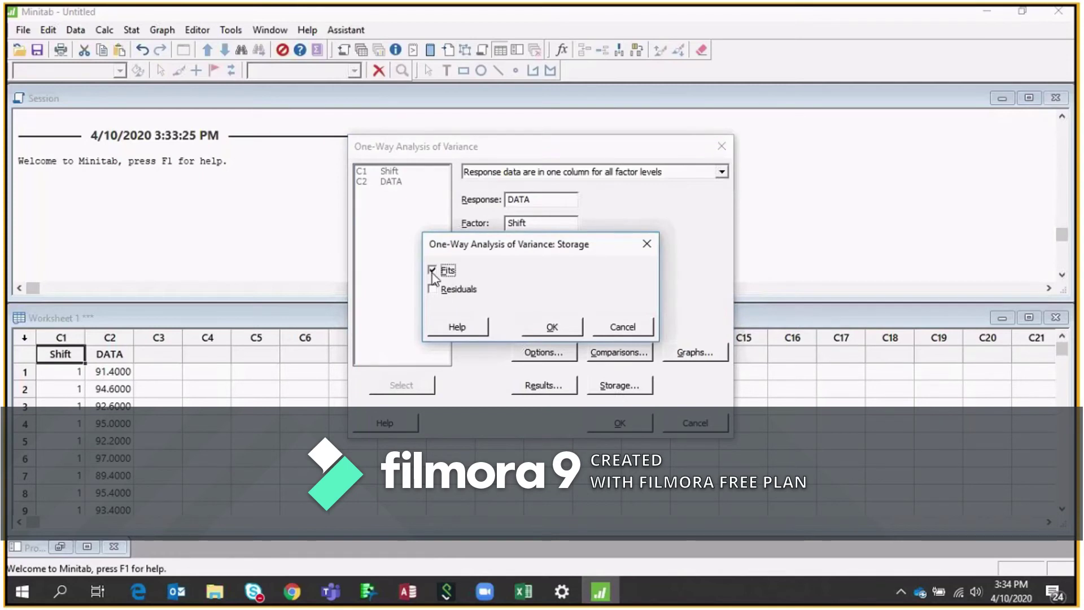
pyautogui.click(432, 290)
pyautogui.click(547, 334)
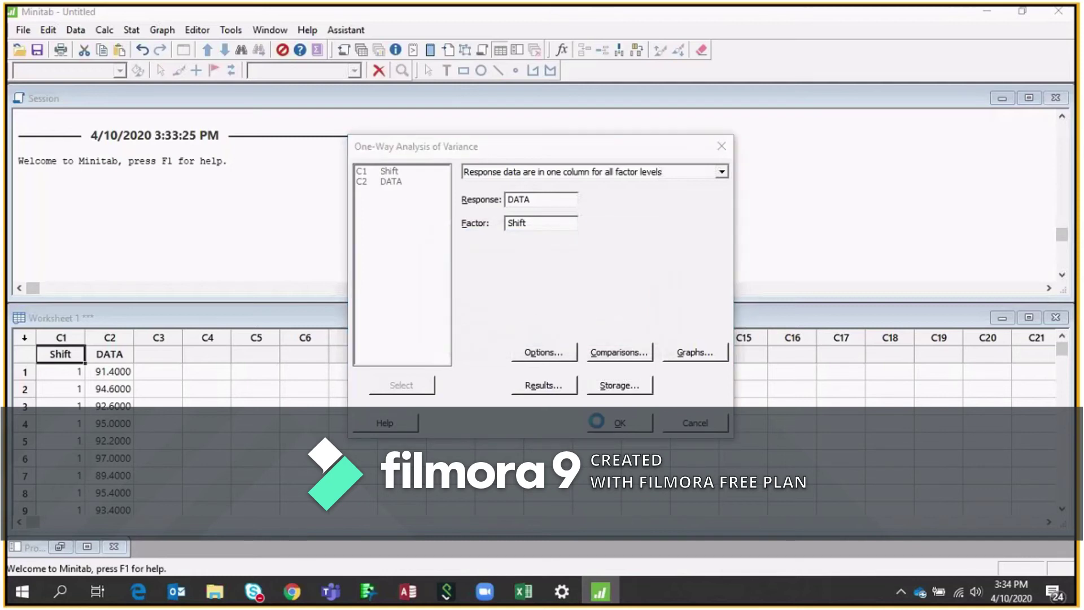
# Run the one-way ANOVA, minimize both plot windows and shrink the worksheet area
pyautogui.click(601, 427)
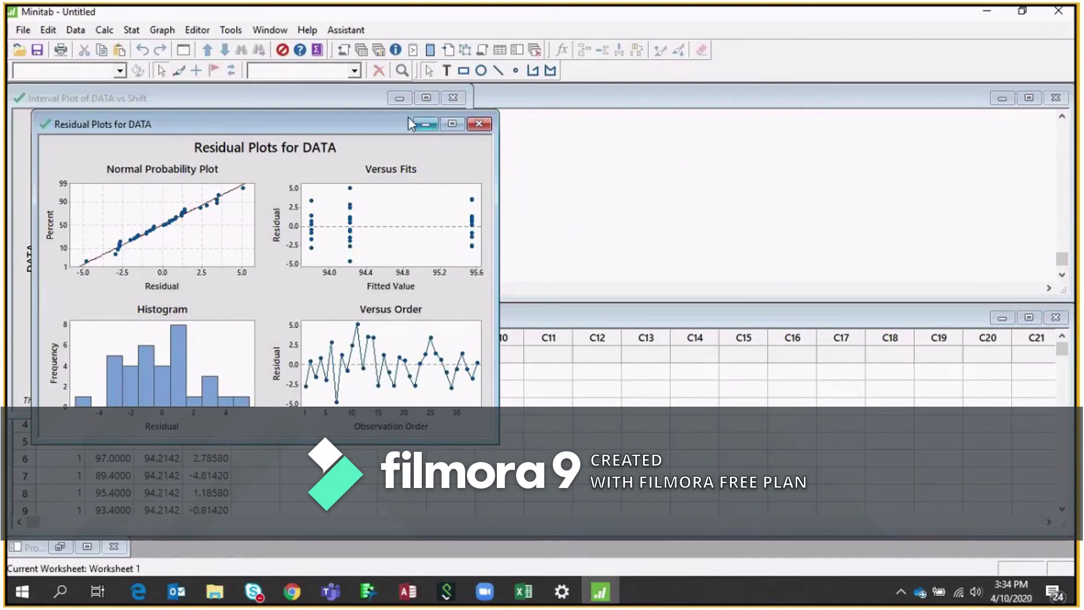
pyautogui.click(409, 119)
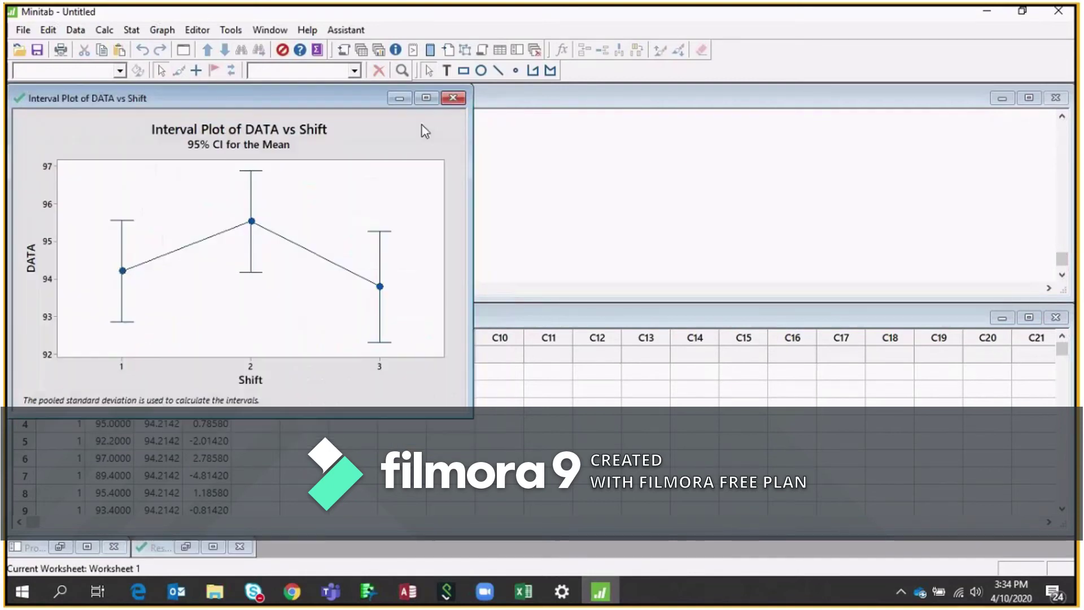
pyautogui.click(399, 100)
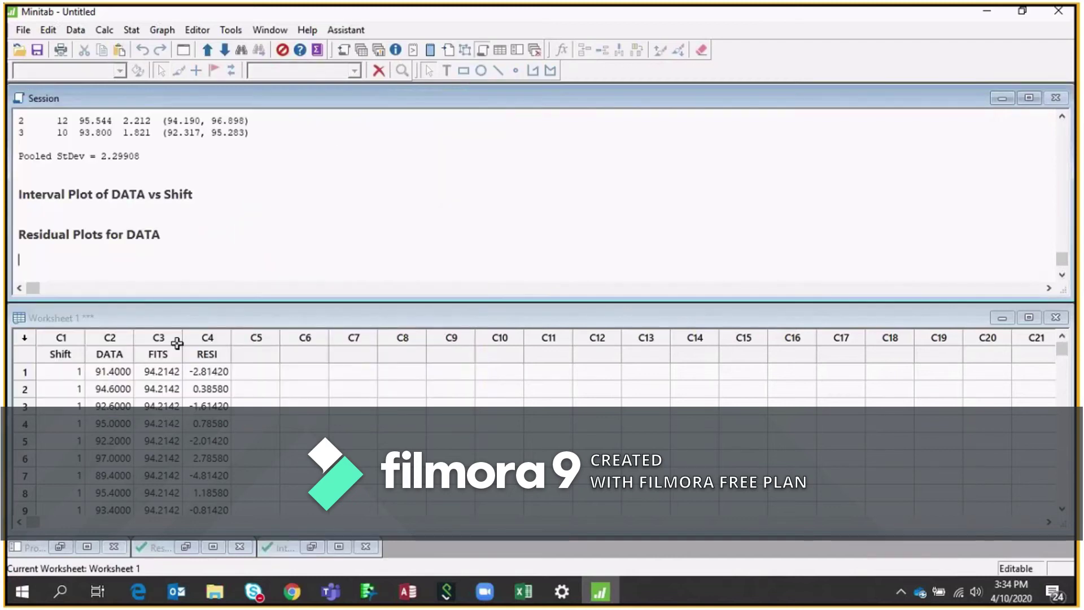
pyautogui.click(345, 304)
pyautogui.moveTo(345, 303); pyautogui.dragTo(346, 384)
# Check Minitab's total Adj SS 182.69 against the Excel SST in J2
pyautogui.moveTo(381, 313); pyautogui.dragTo(376, 380)
pyautogui.click(1062, 116)
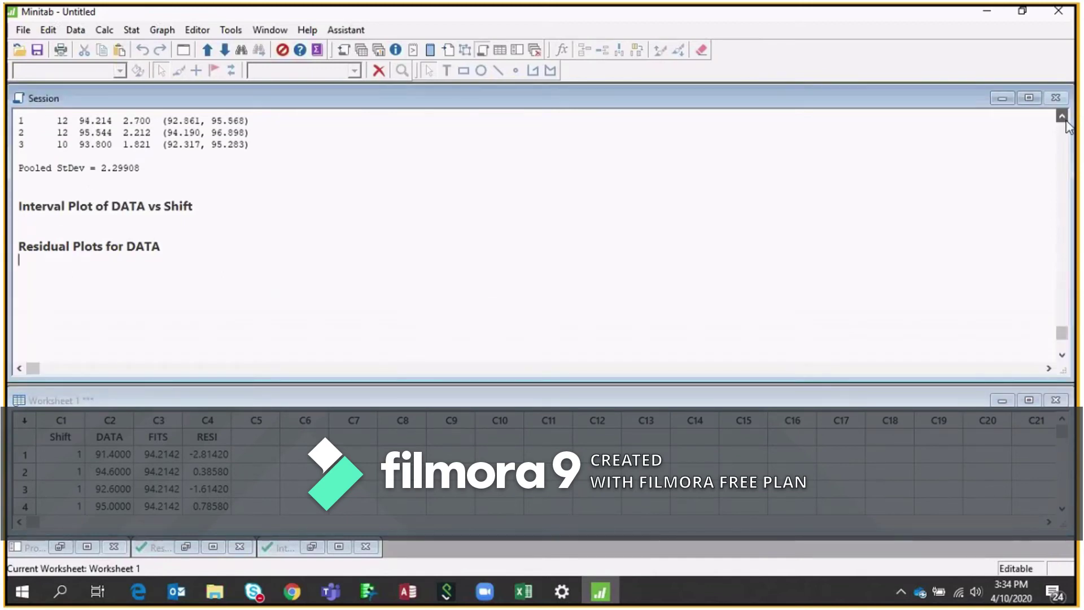
pyautogui.scroll(4, 1066, 124)
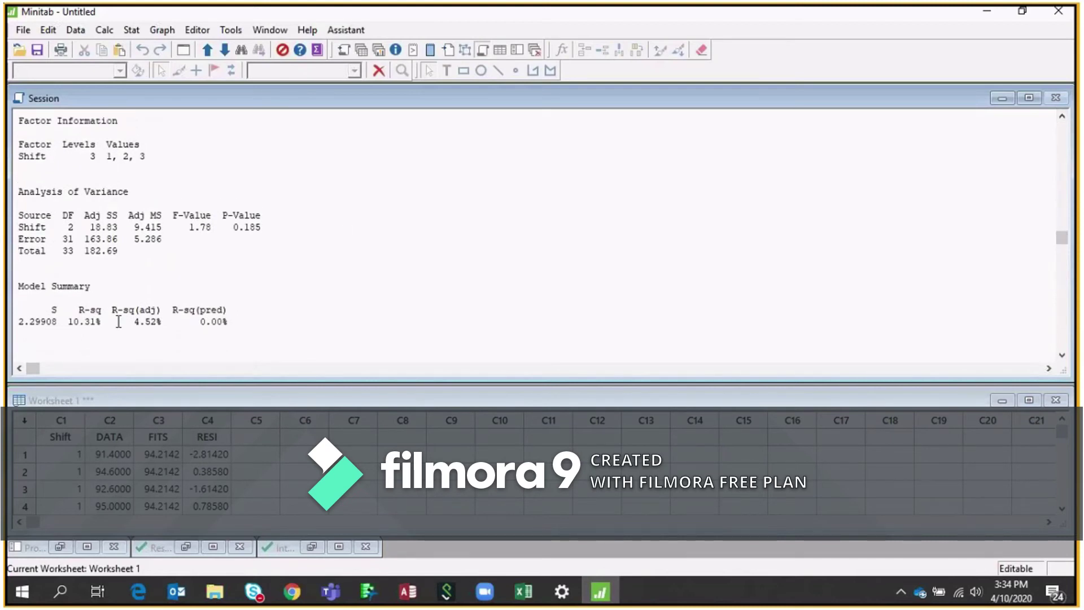
pyautogui.doubleClick(136, 259)
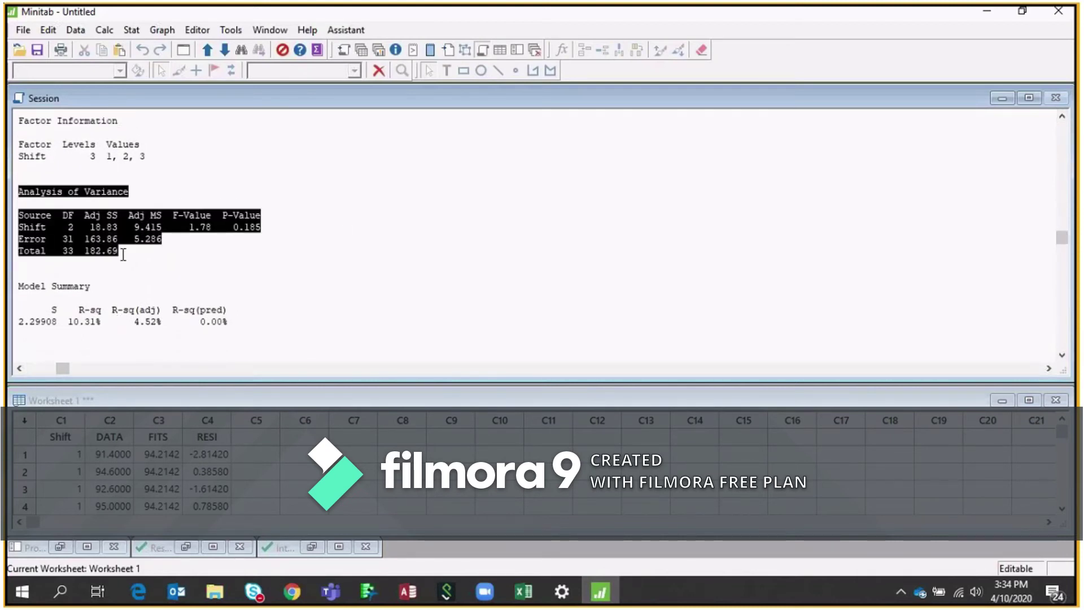
pyautogui.click(165, 264)
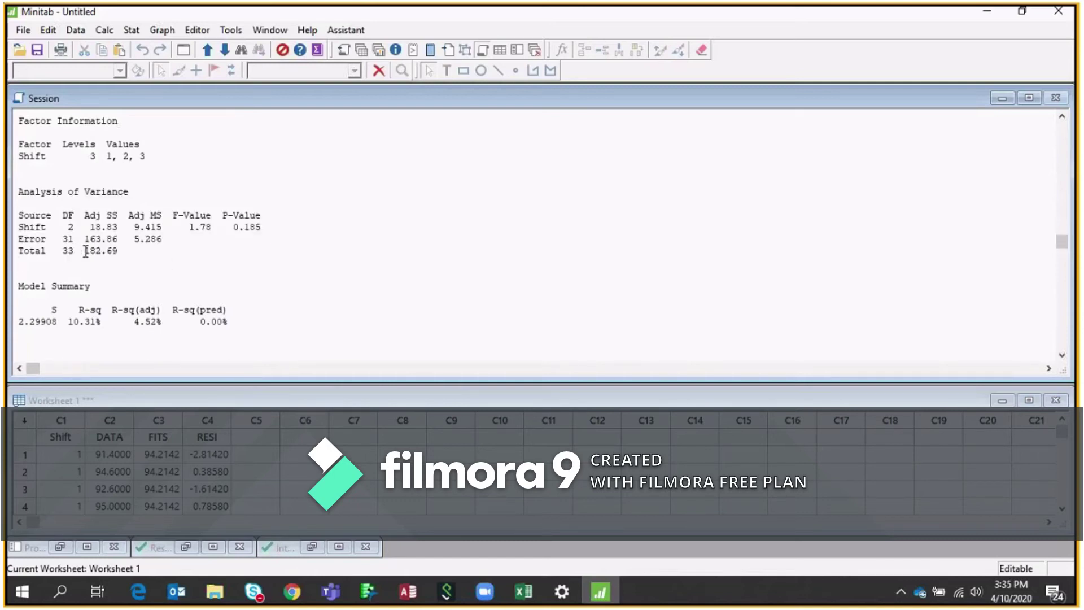
pyautogui.moveTo(86, 251); pyautogui.dragTo(118, 250)
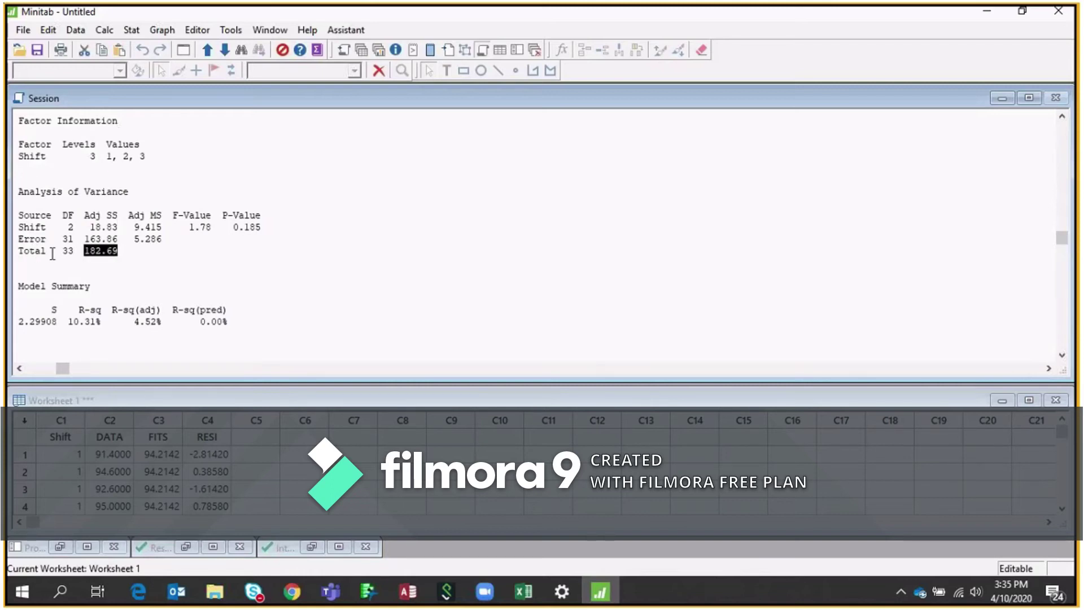
pyautogui.hotkey('alt', 'Tab')
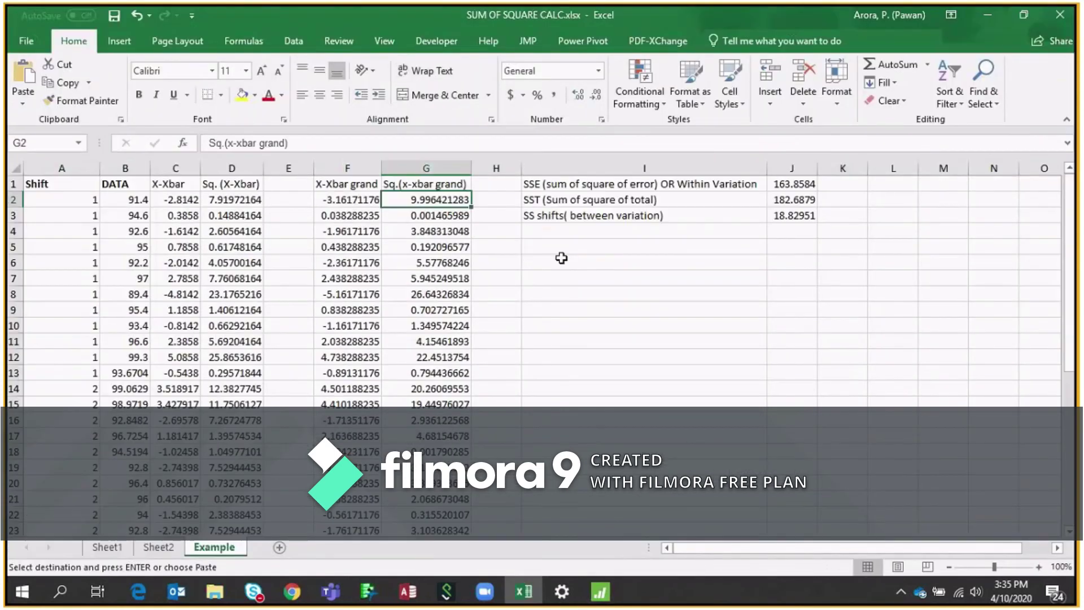
pyautogui.press('Right')
pyautogui.press('Right')
pyautogui.press('Right')
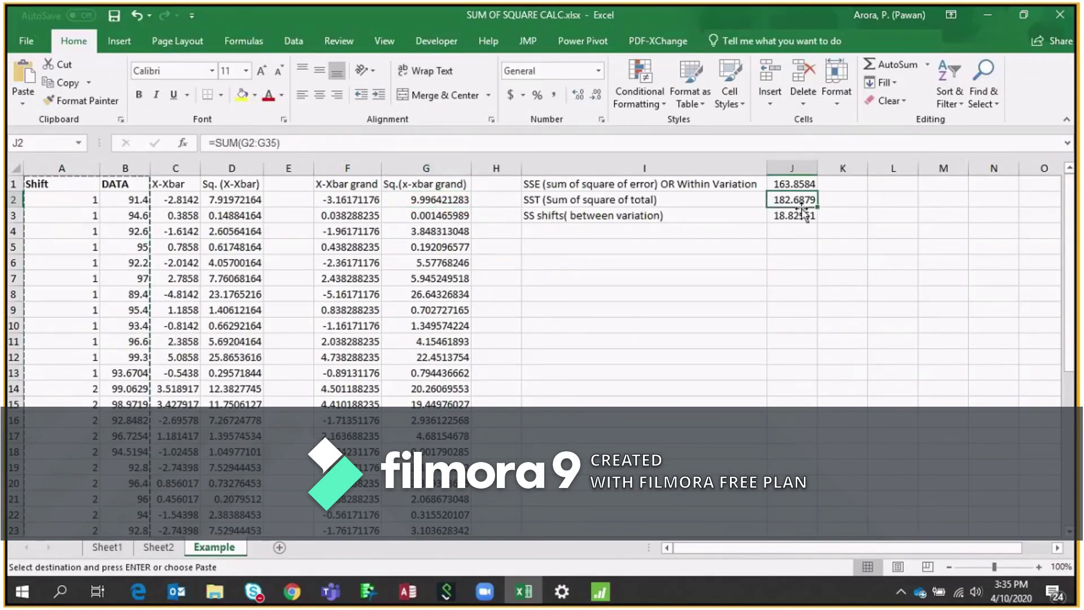
pyautogui.hotkey('alt', 'Tab')
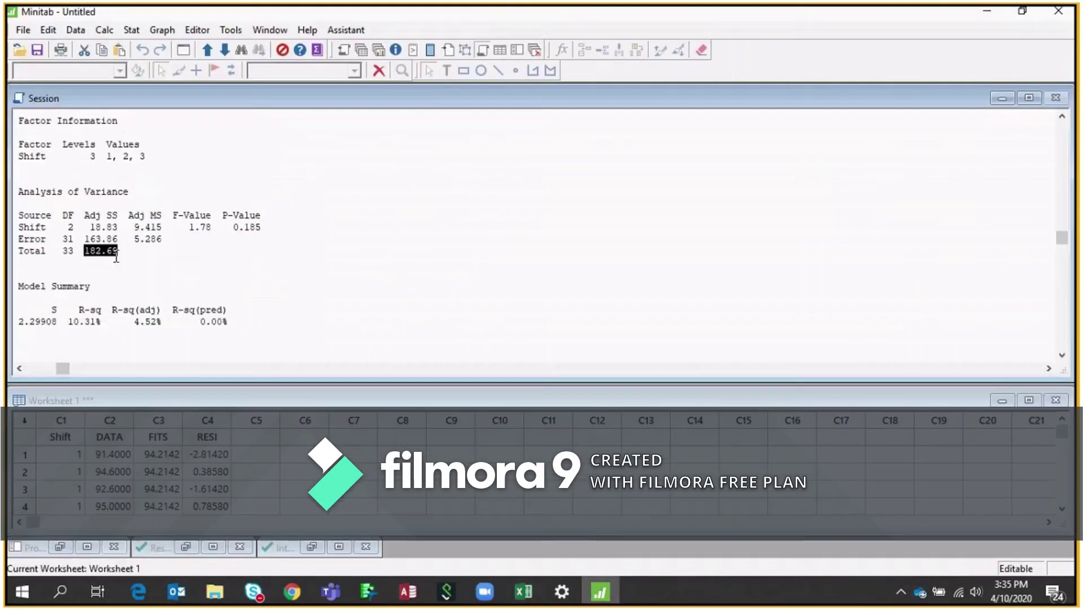
# Check the error Adj SS 163.86 against the Excel SSE in J1
pyautogui.moveTo(85, 239); pyautogui.dragTo(118, 239)
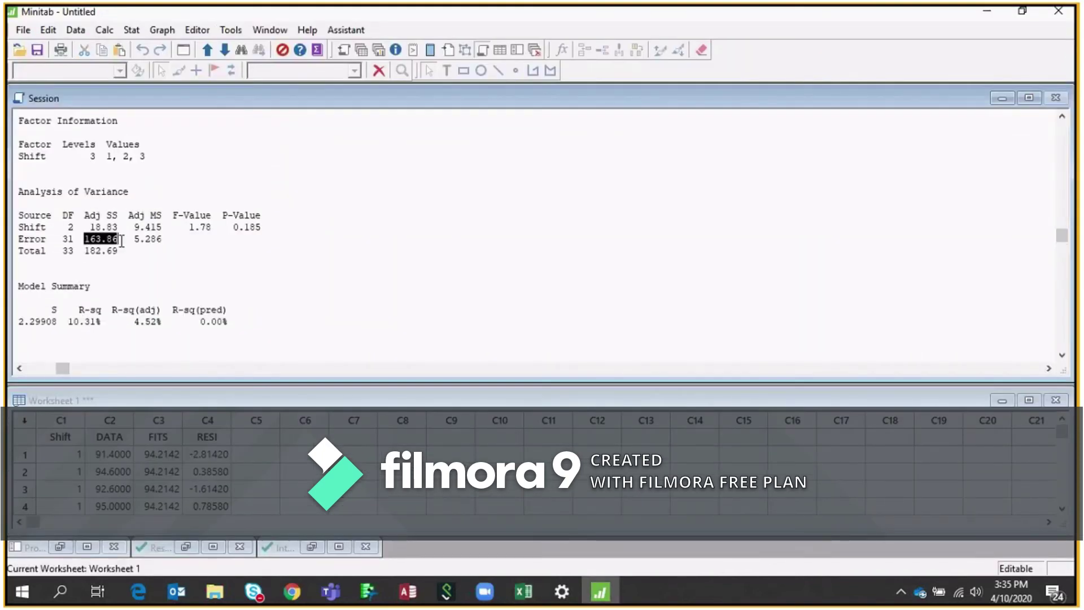
pyautogui.hotkey('alt', 'Tab')
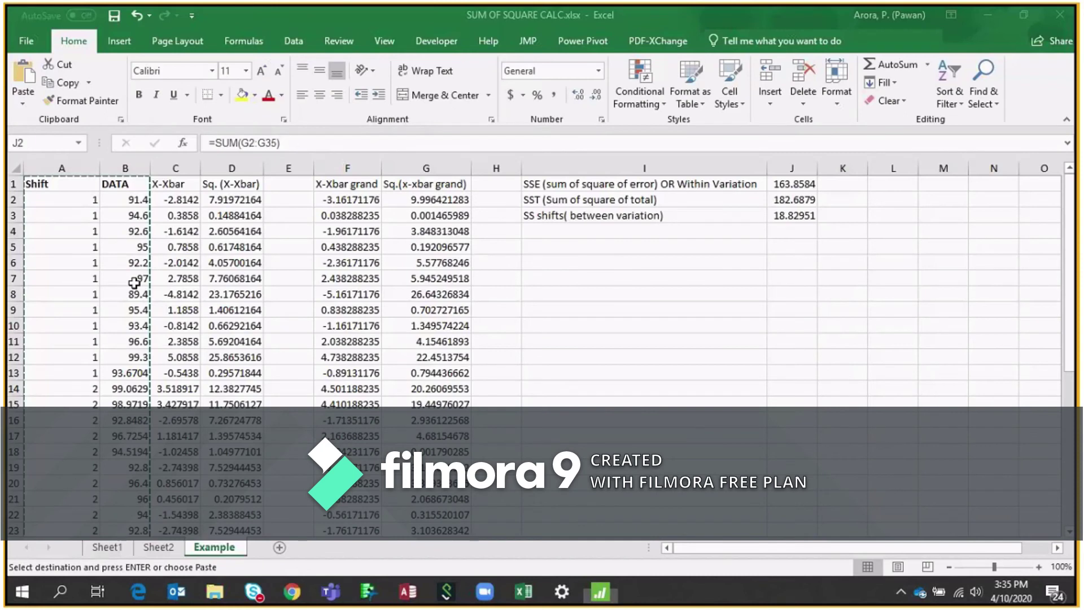
pyautogui.press('Up')
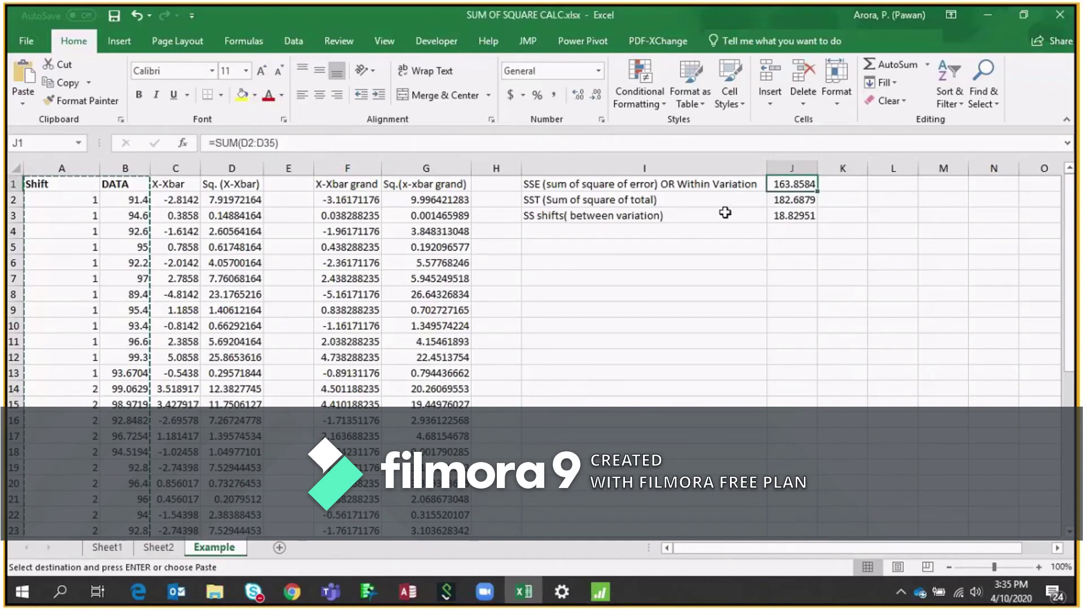
pyautogui.hotkey('alt', 'Tab')
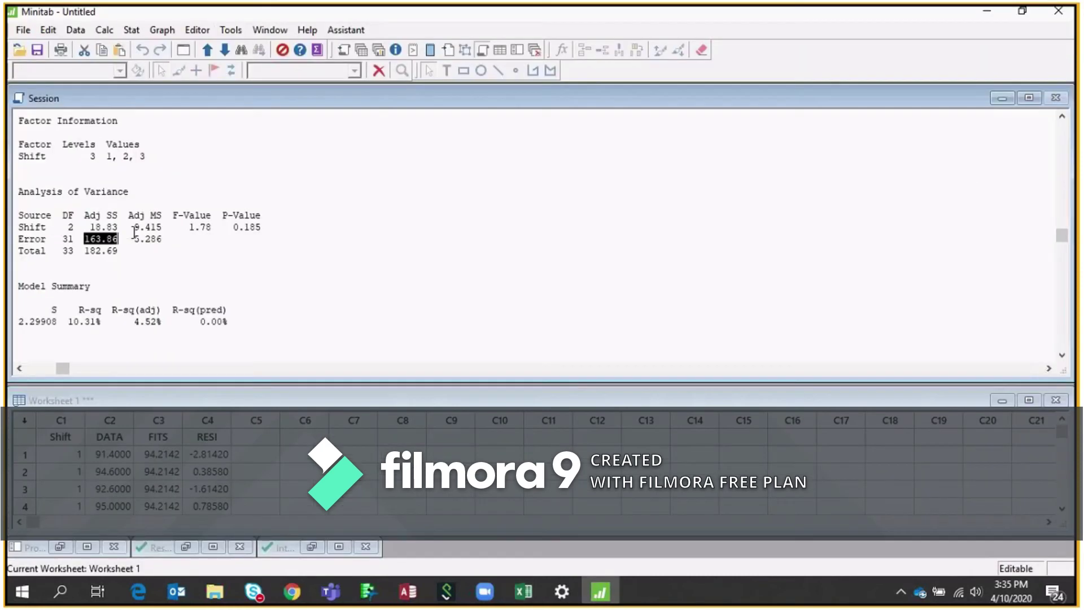
# Match between-shift SS 18.83 with Excel J3, then enlarge the worksheet to show FITS and RESI
pyautogui.click(91, 227)
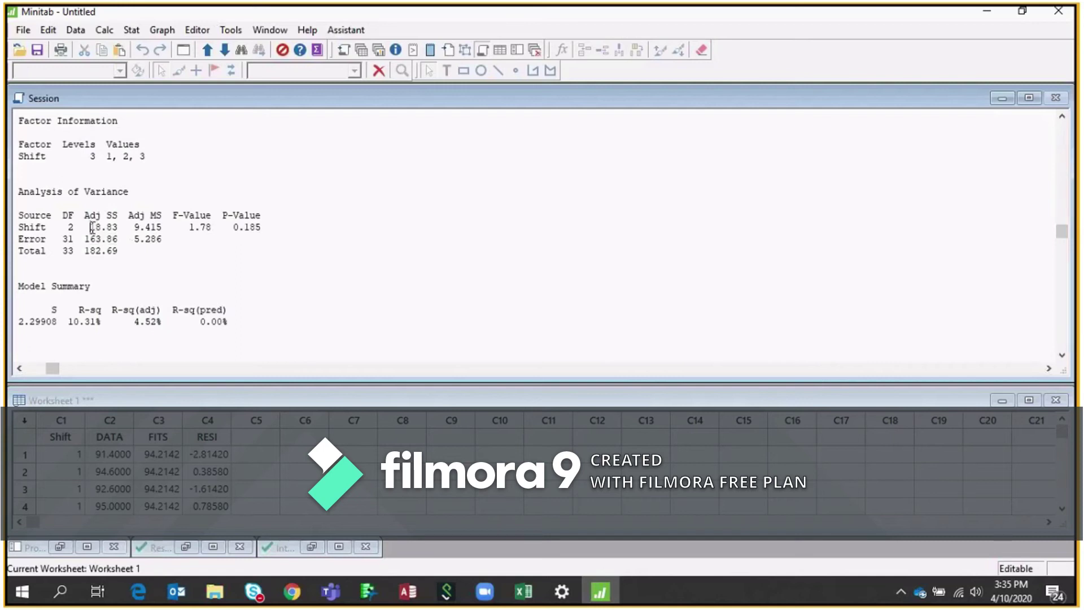
pyautogui.moveTo(91, 228); pyautogui.dragTo(118, 228)
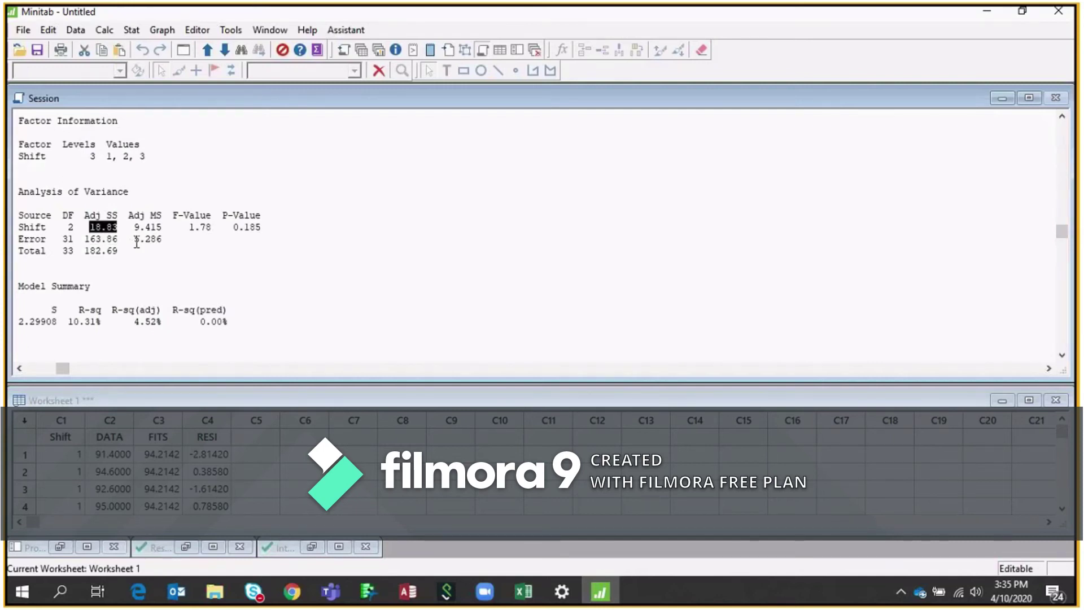
pyautogui.hotkey('alt', 'Tab')
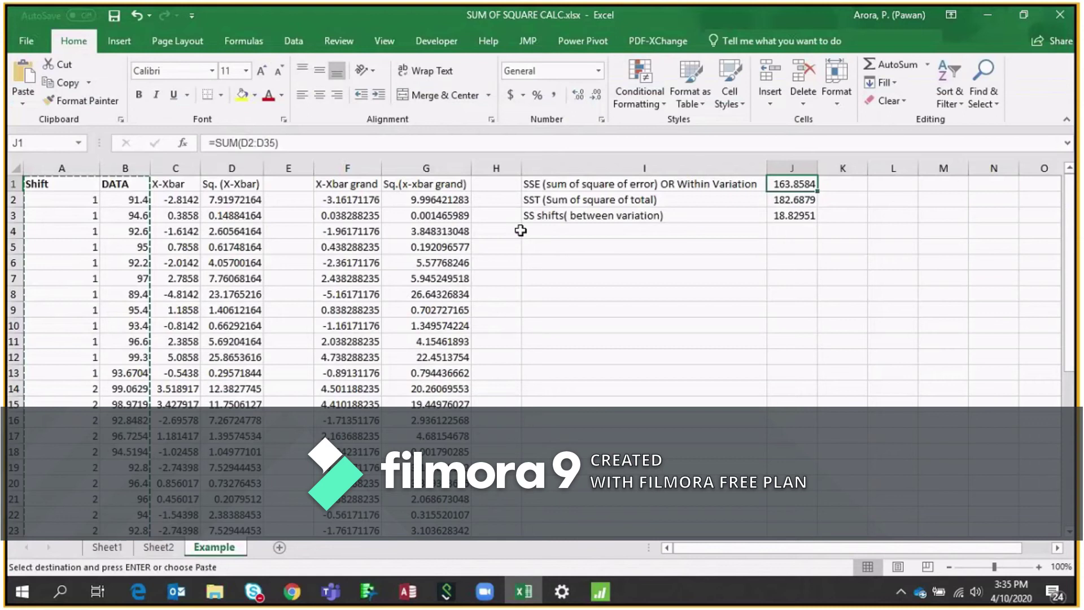
pyautogui.click(790, 216)
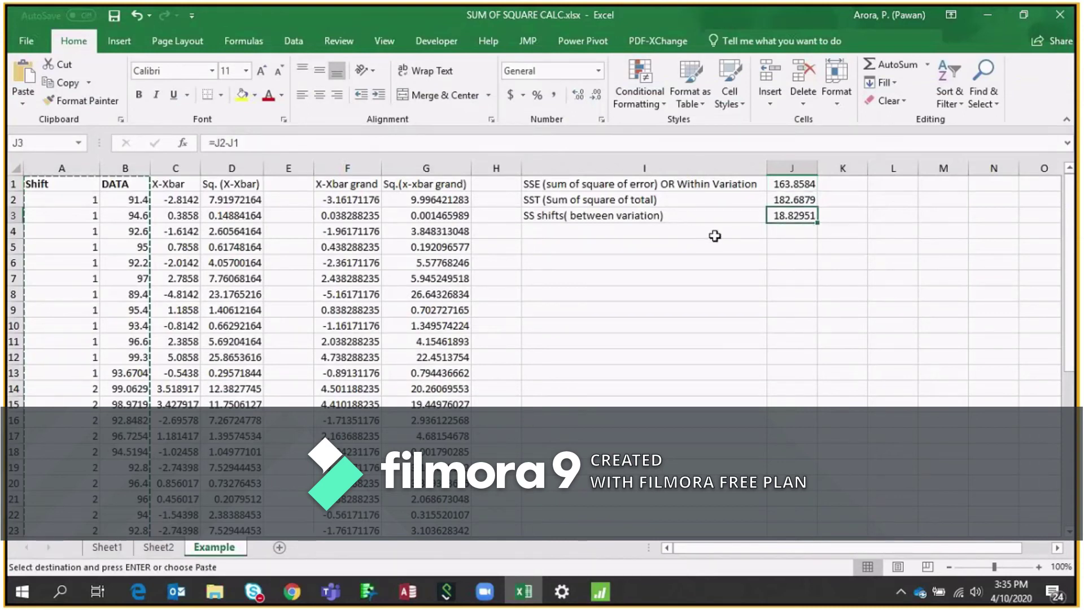
pyautogui.hotkey('alt', 'Tab')
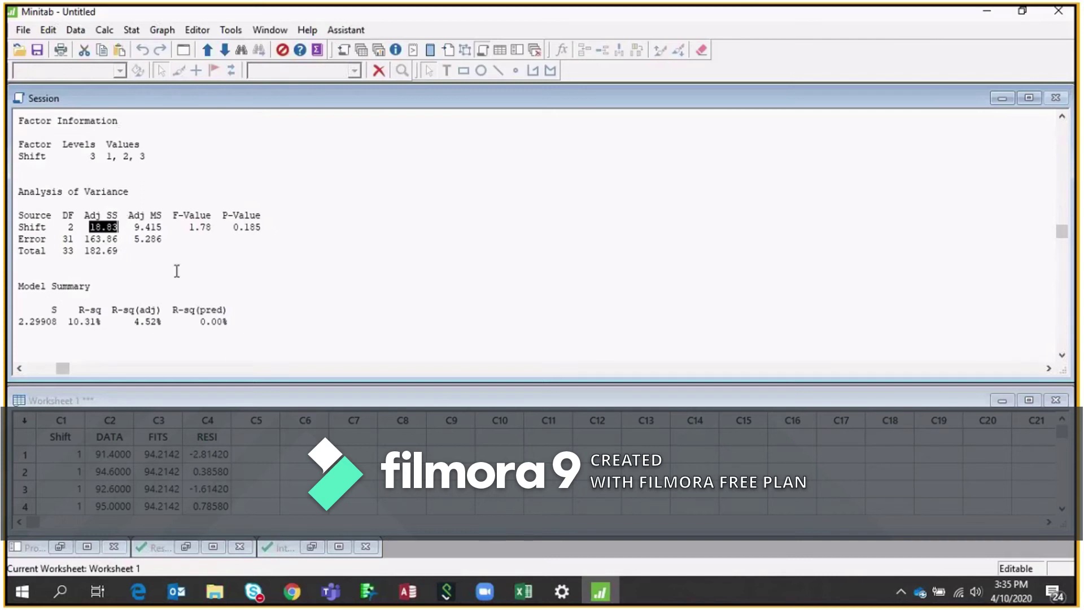
pyautogui.moveTo(369, 392); pyautogui.dragTo(384, 184)
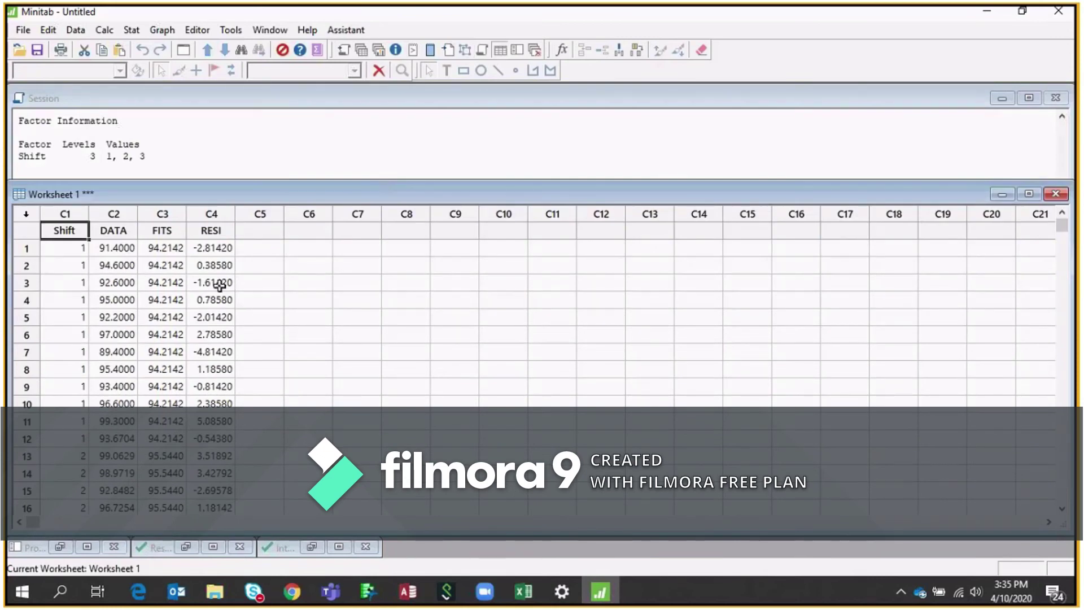
pyautogui.click(176, 216)
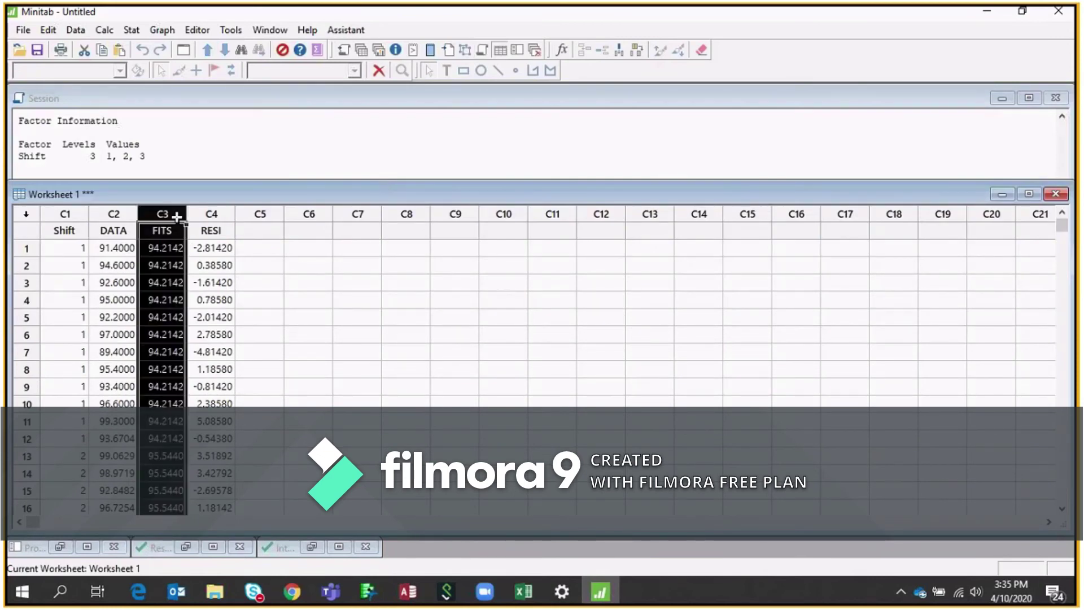
pyautogui.click(171, 232)
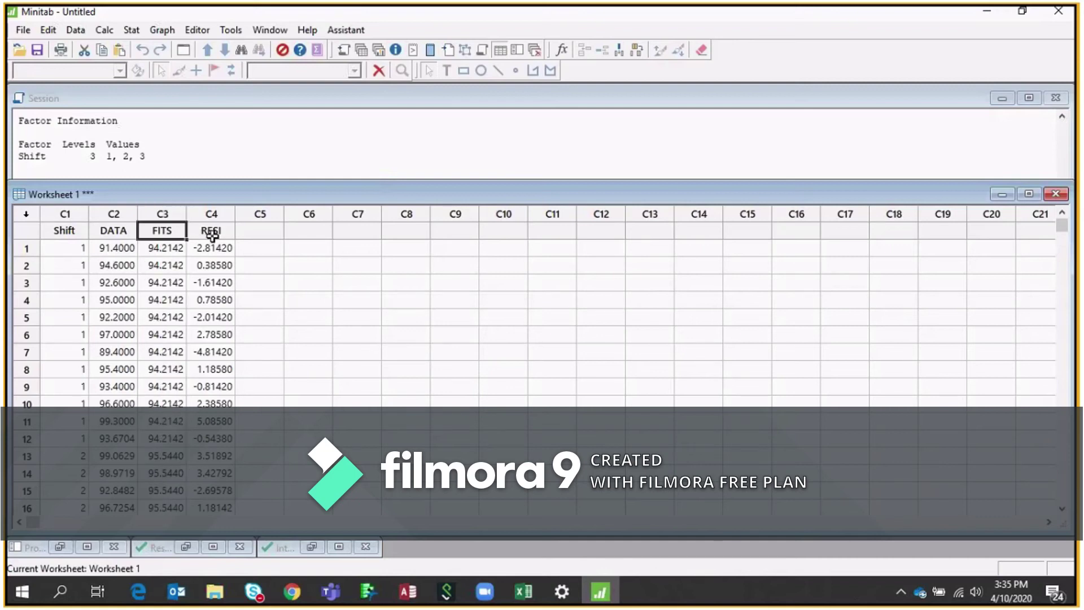
pyautogui.click(212, 235)
pyautogui.click(29, 248)
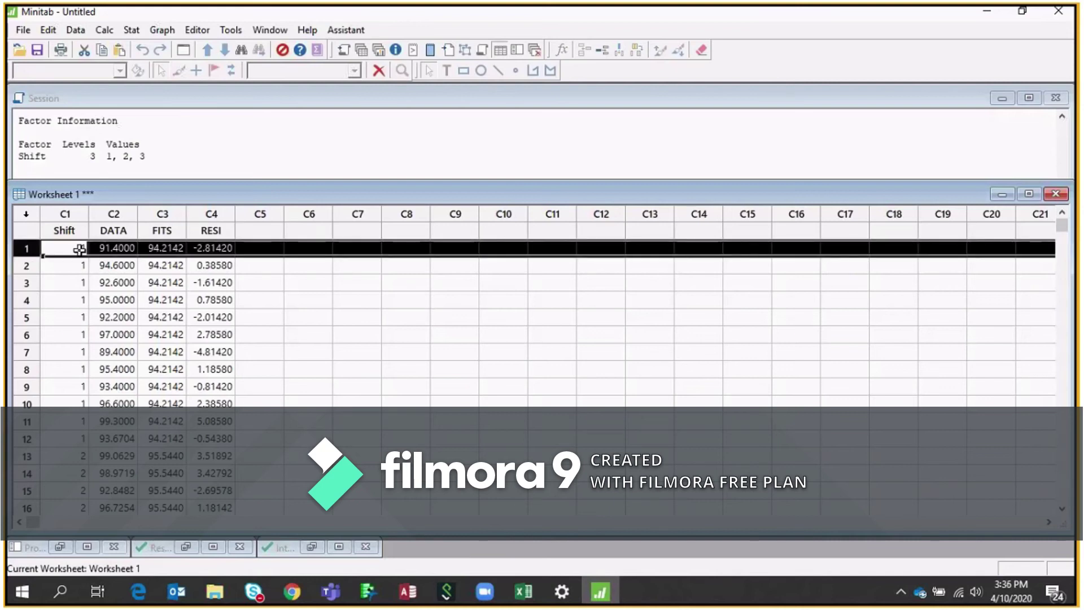
pyautogui.click(220, 252)
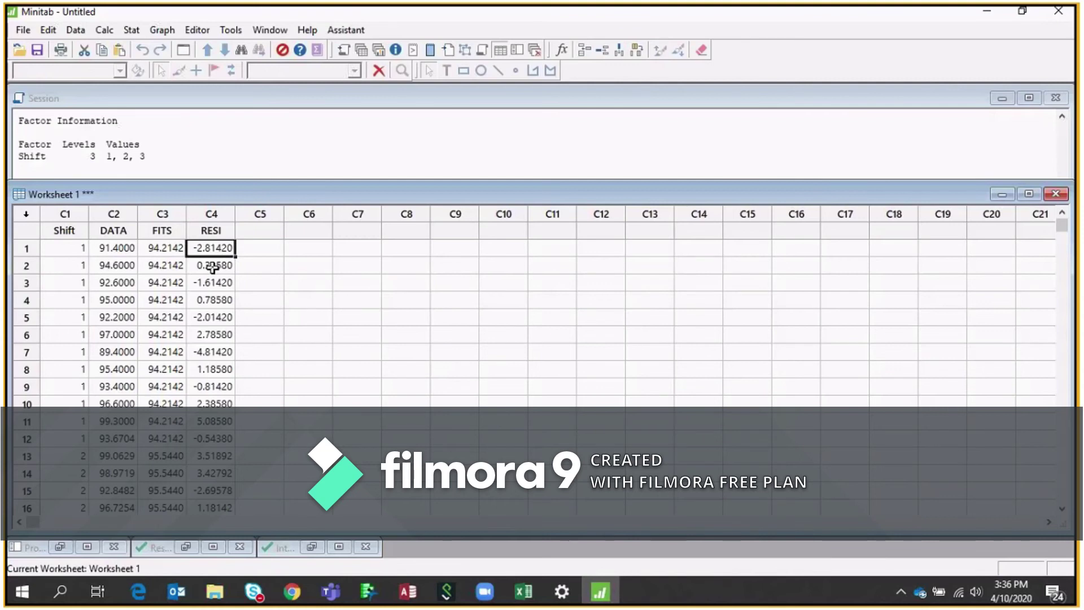
pyautogui.hotkey('alt', 'Tab')
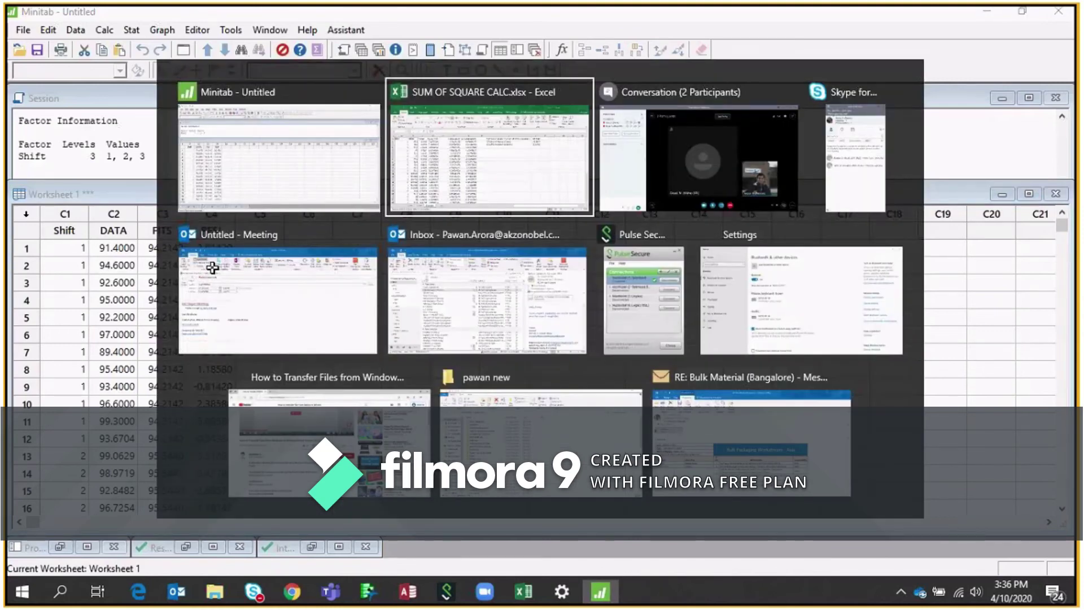
pyautogui.press('Escape')
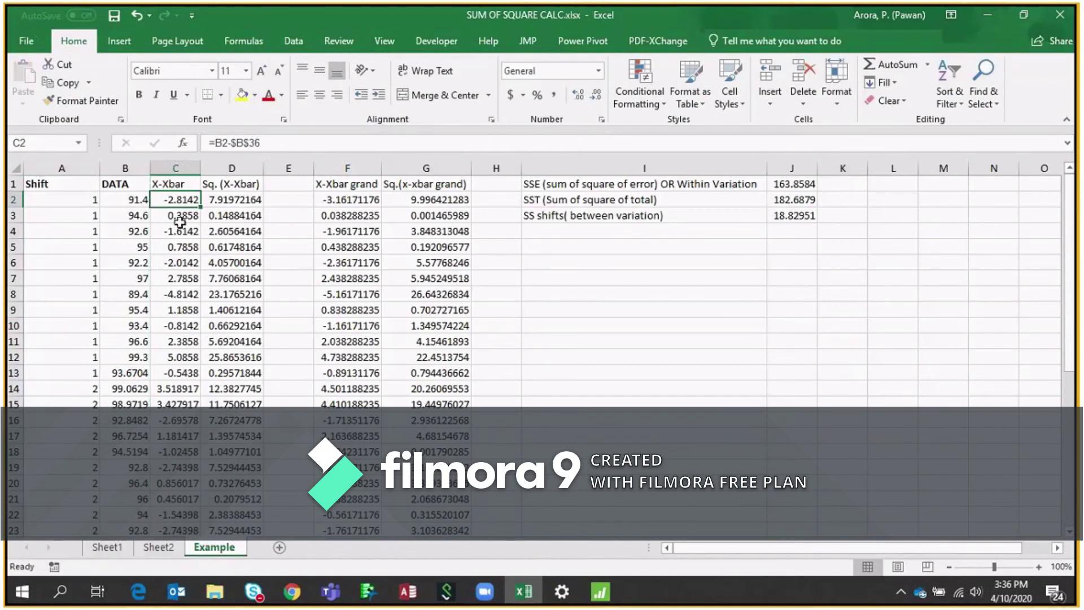
pyautogui.press('Down')
pyautogui.press('Down')
pyautogui.press('Down')
pyautogui.press('Down')
pyautogui.press('Down')
pyautogui.press('Down')
pyautogui.press('Down')
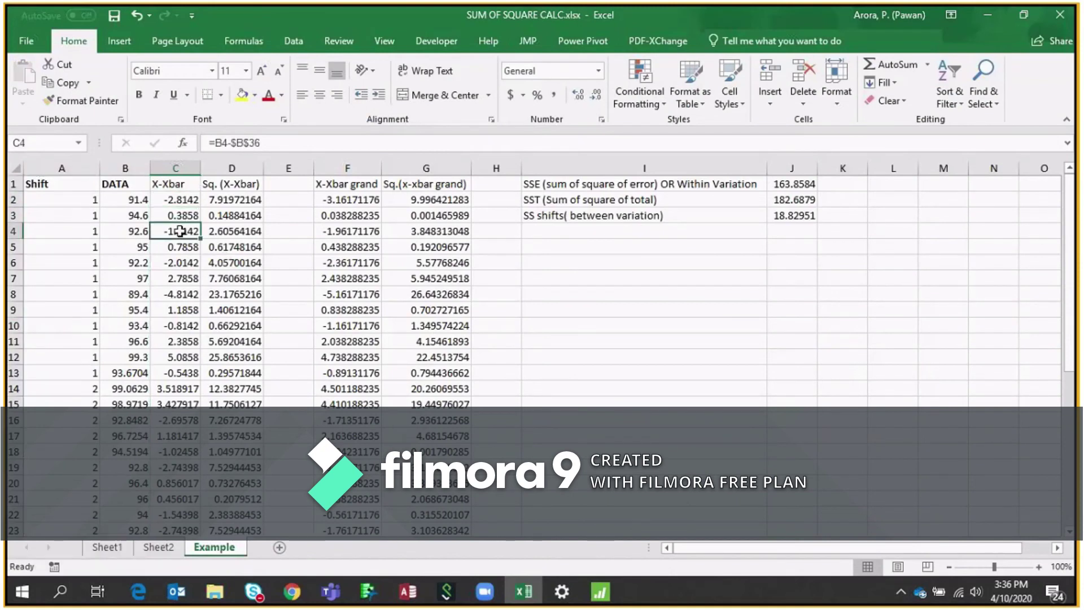
pyautogui.press('Up')
pyautogui.press('Up')
pyautogui.press('Up')
pyautogui.press('Up')
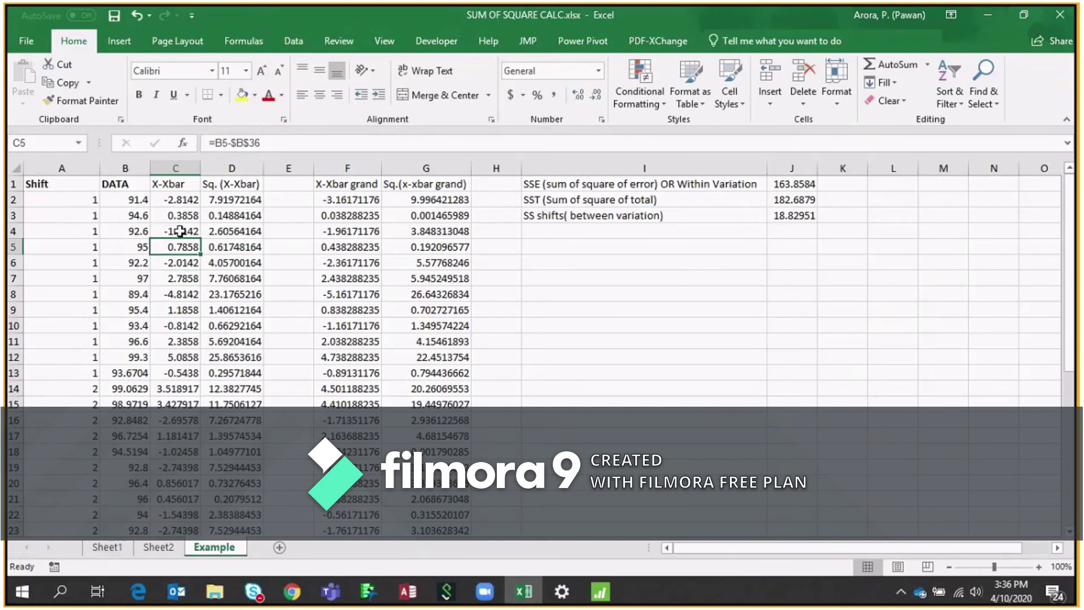
pyautogui.press('Down')
pyautogui.press('Down')
pyautogui.press('Down')
pyautogui.press('Down')
pyautogui.press('Down')
pyautogui.press('Down')
pyautogui.press('Down')
pyautogui.press('Down')
pyautogui.press('Down')
pyautogui.press('Up')
pyautogui.press('Up')
pyautogui.press('Up')
pyautogui.press('Up')
pyautogui.hotkey('alt', 'Tab')
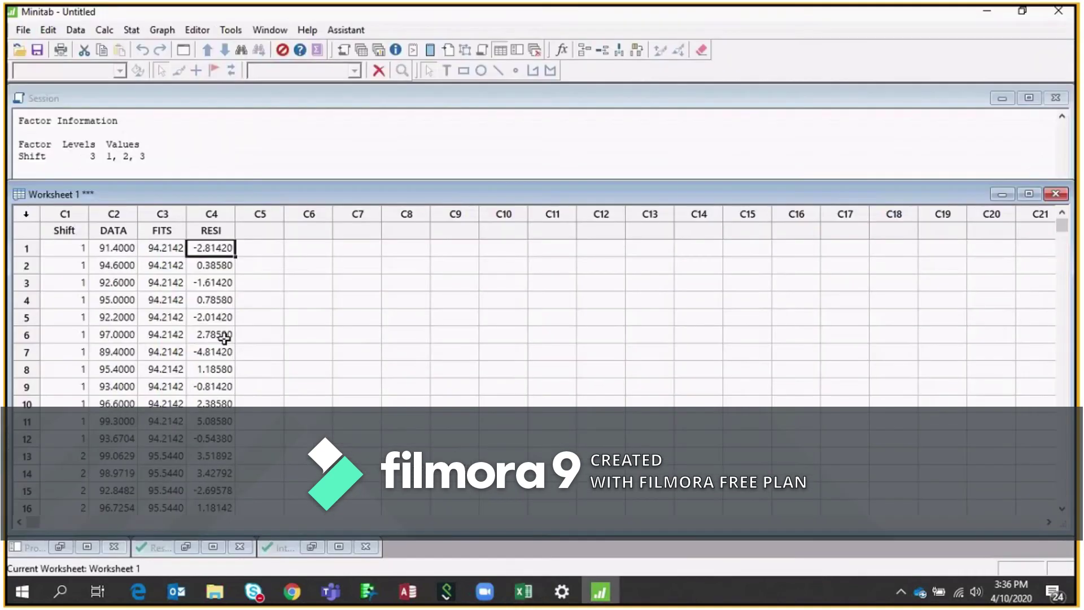
pyautogui.moveTo(221, 265); pyautogui.dragTo(252, 281)
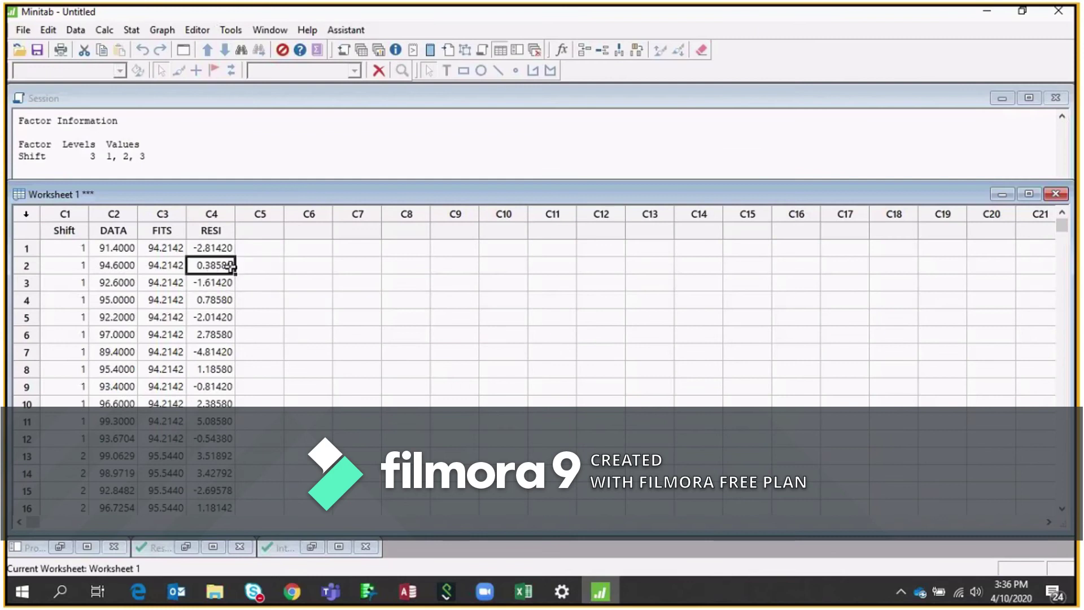
pyautogui.moveTo(231, 268); pyautogui.dragTo(229, 300)
pyautogui.hotkey('alt', 'Tab')
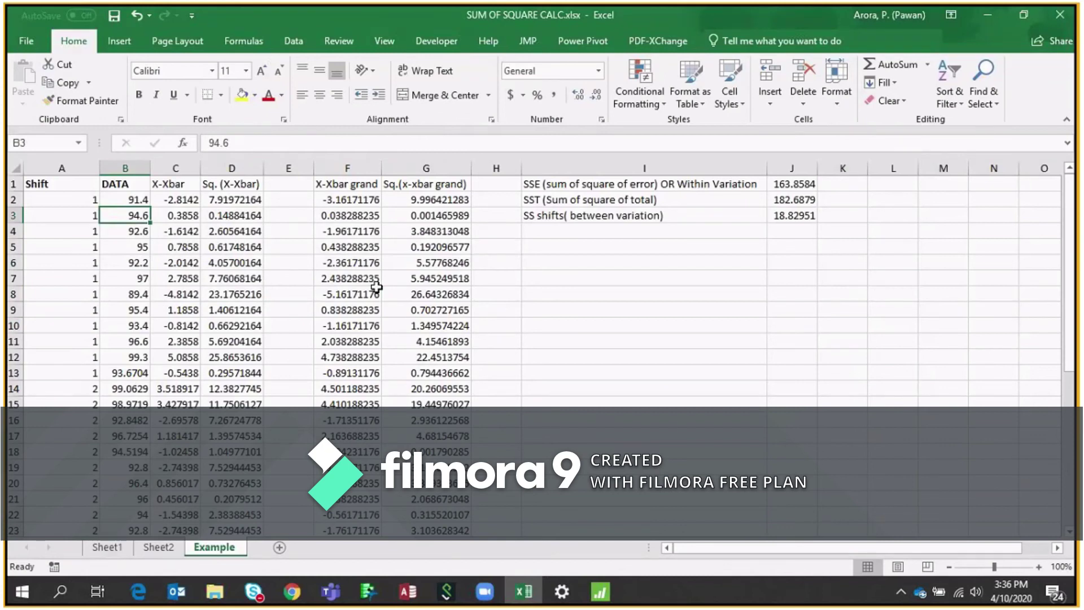
pyautogui.press('Right')
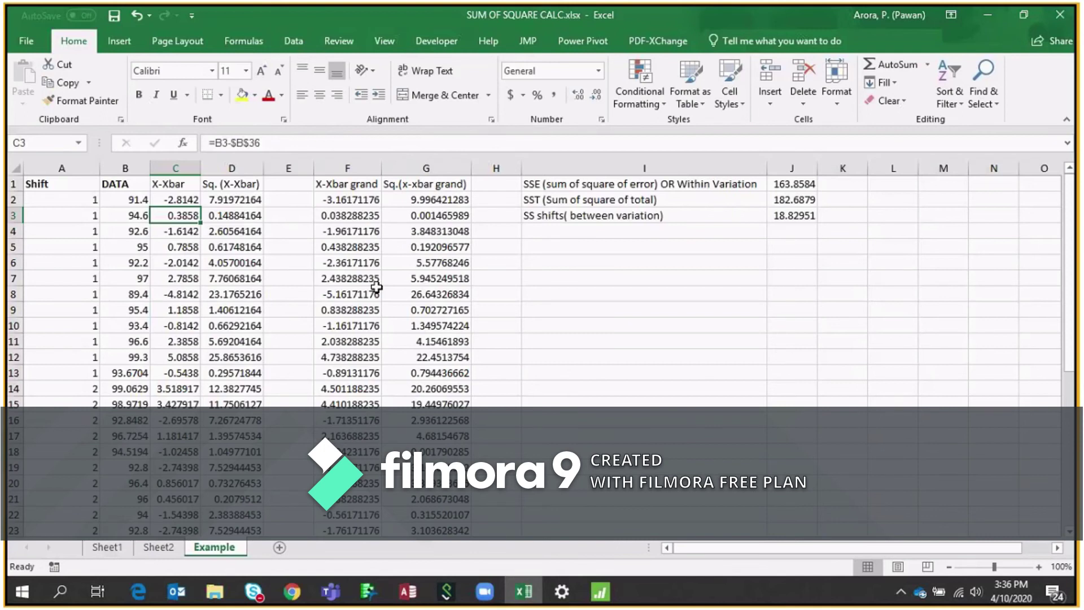
pyautogui.hotkey('alt', 'Tab')
pyautogui.click(212, 214)
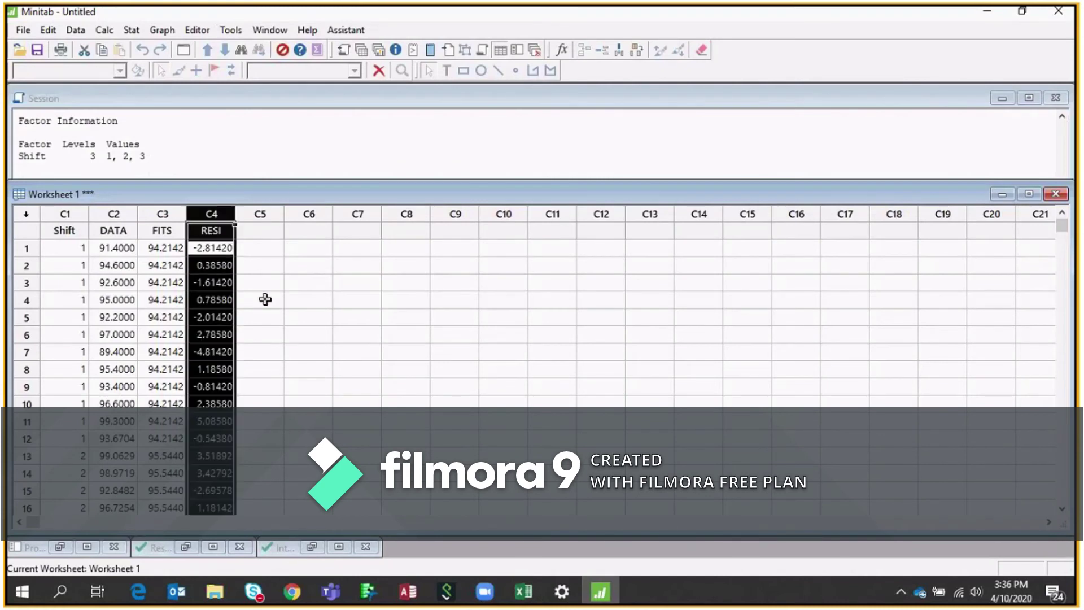
pyautogui.click(160, 248)
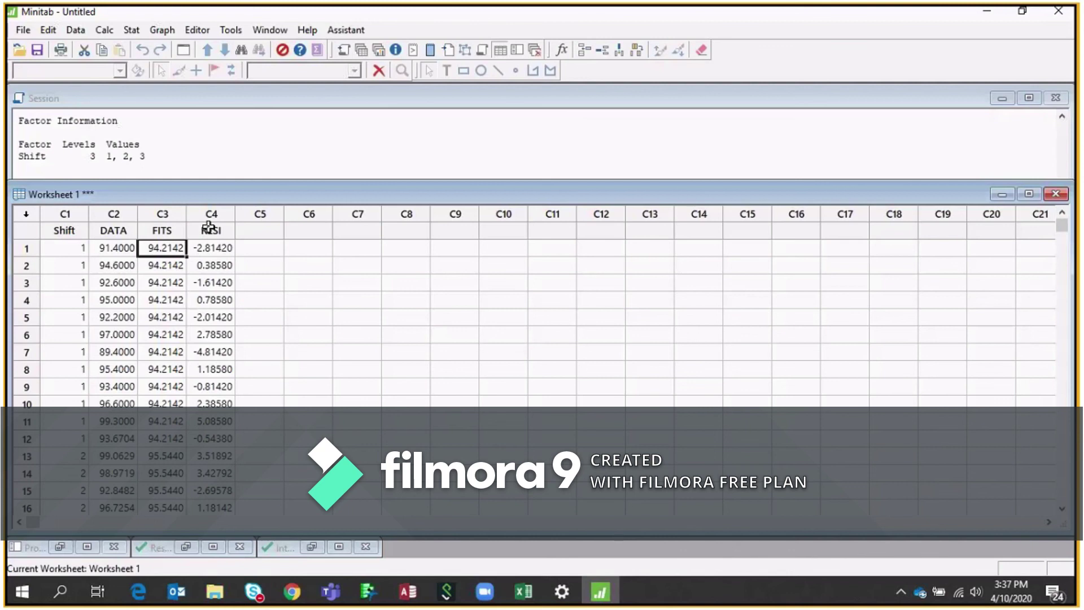
# Bring the session forward and highlight the Shift, Error and Total rows and P-Value 0.185
pyautogui.click(360, 179)
pyautogui.moveTo(361, 179); pyautogui.dragTo(273, 196)
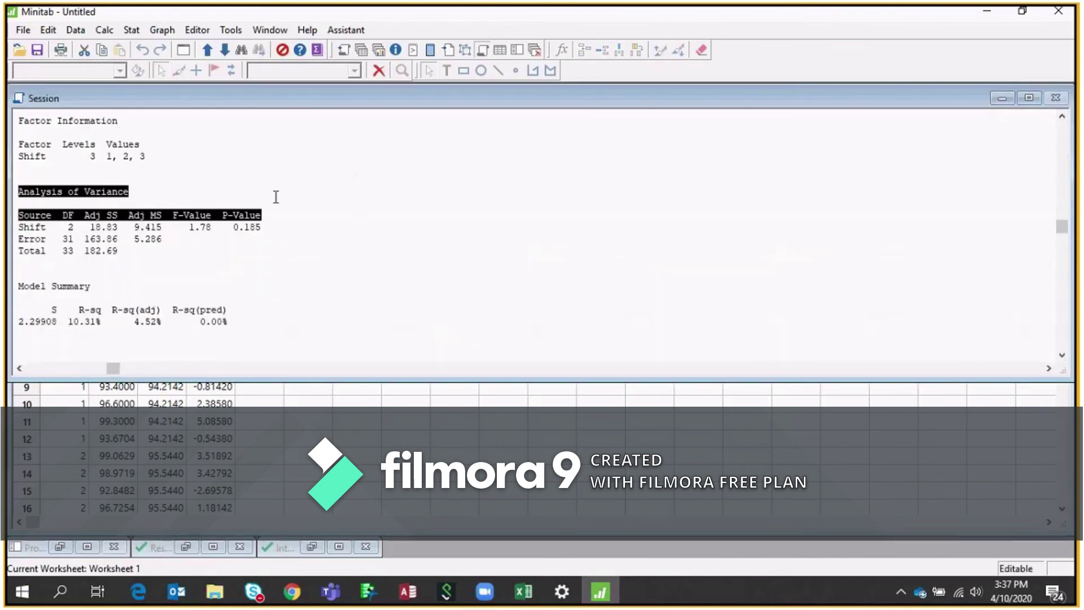
pyautogui.click(271, 194)
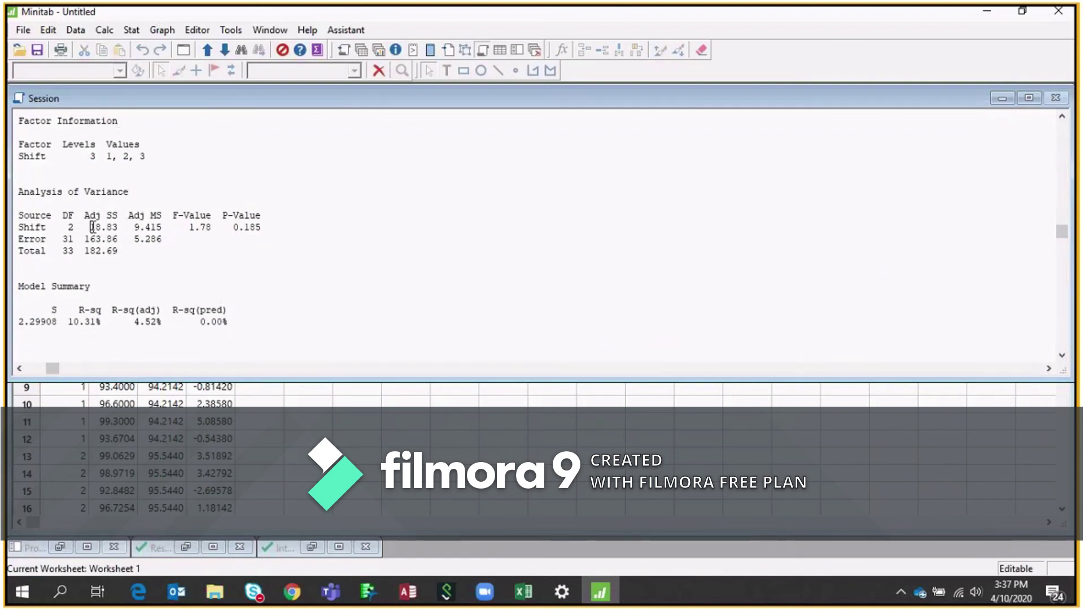
pyautogui.moveTo(128, 222); pyautogui.dragTo(135, 257)
pyautogui.click(135, 256)
pyautogui.moveTo(232, 227); pyautogui.dragTo(283, 227)
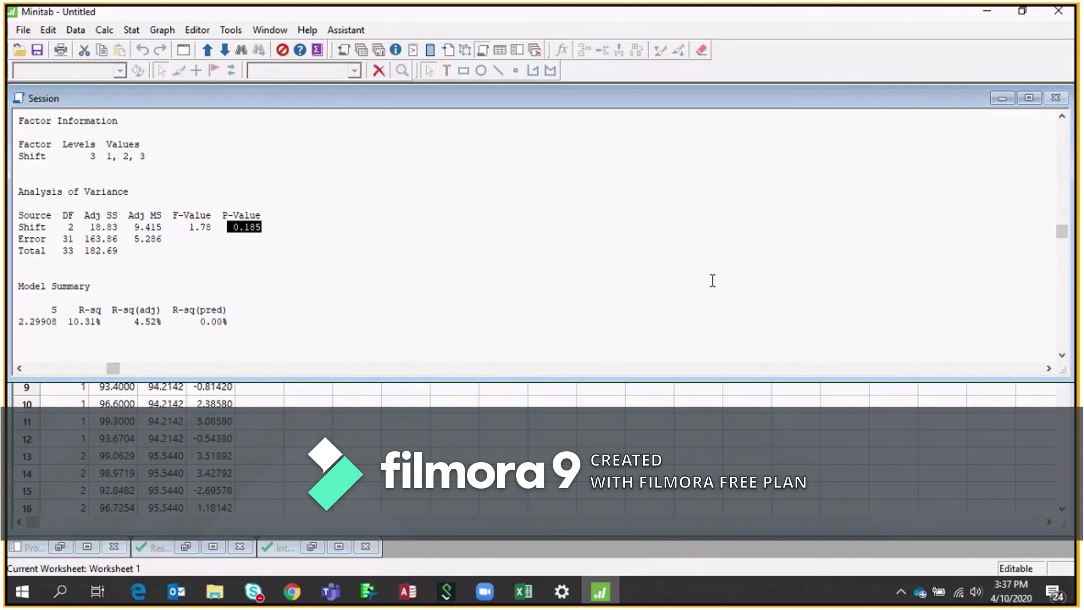
pyautogui.click(1062, 117)
# Scroll the session up to the hypotheses and highlight the null 'All means are equal'
pyautogui.click(1062, 116)
pyautogui.click(1062, 117)
pyautogui.click(1063, 117)
pyautogui.click(1062, 117)
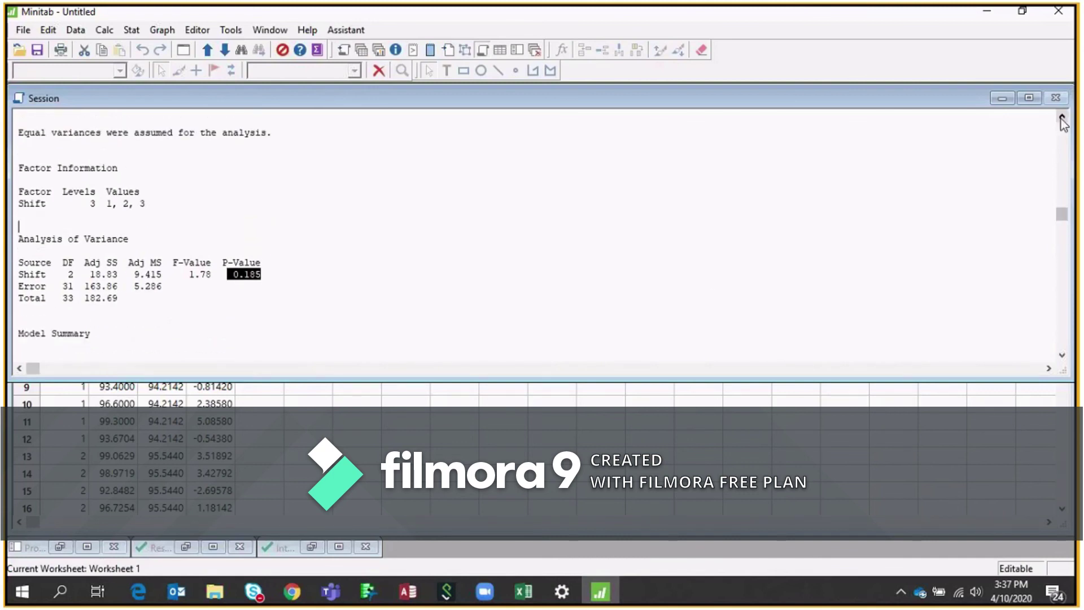
pyautogui.click(1062, 117)
pyautogui.click(1062, 116)
pyautogui.click(1063, 117)
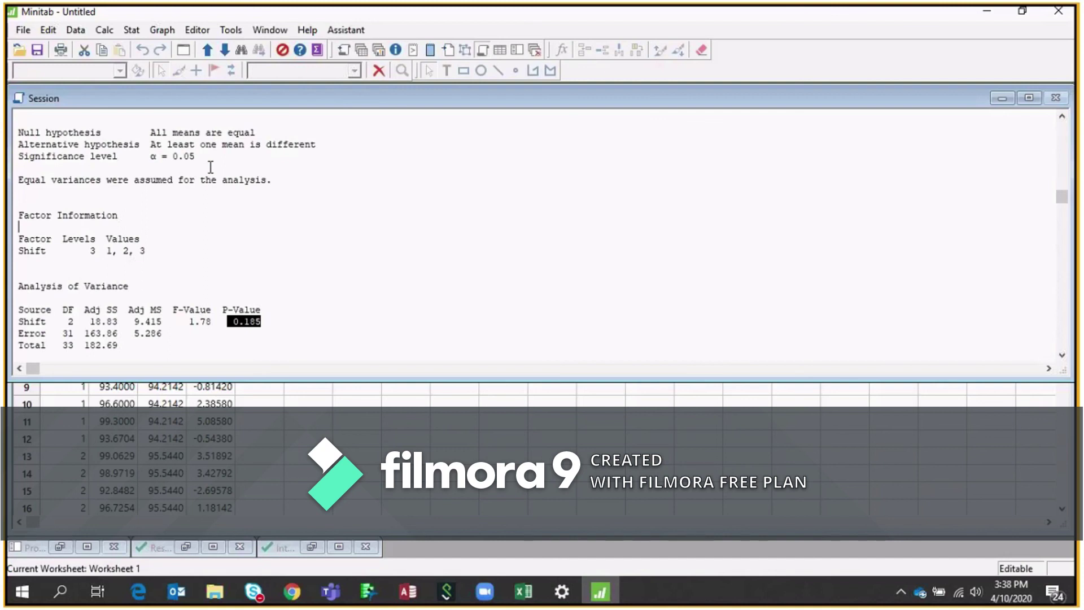
pyautogui.moveTo(150, 133); pyautogui.dragTo(266, 128)
pyautogui.click(270, 132)
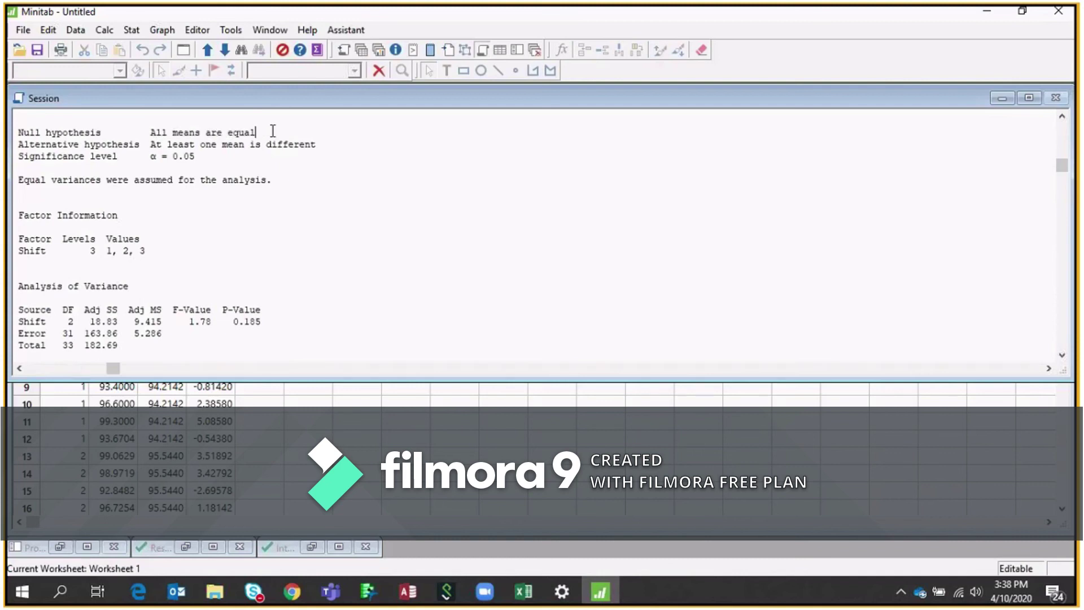